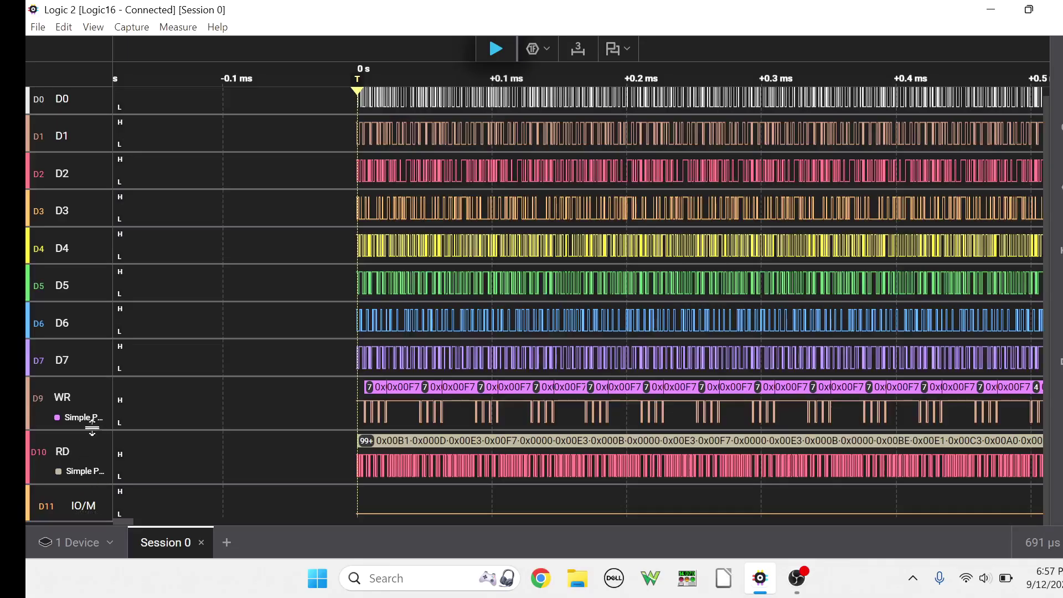
- Start a new capture of the SDK-85 data bus
left_click_drag(98, 377, 97, 377)
mouse_move(376, 394)
left_click(493, 51)
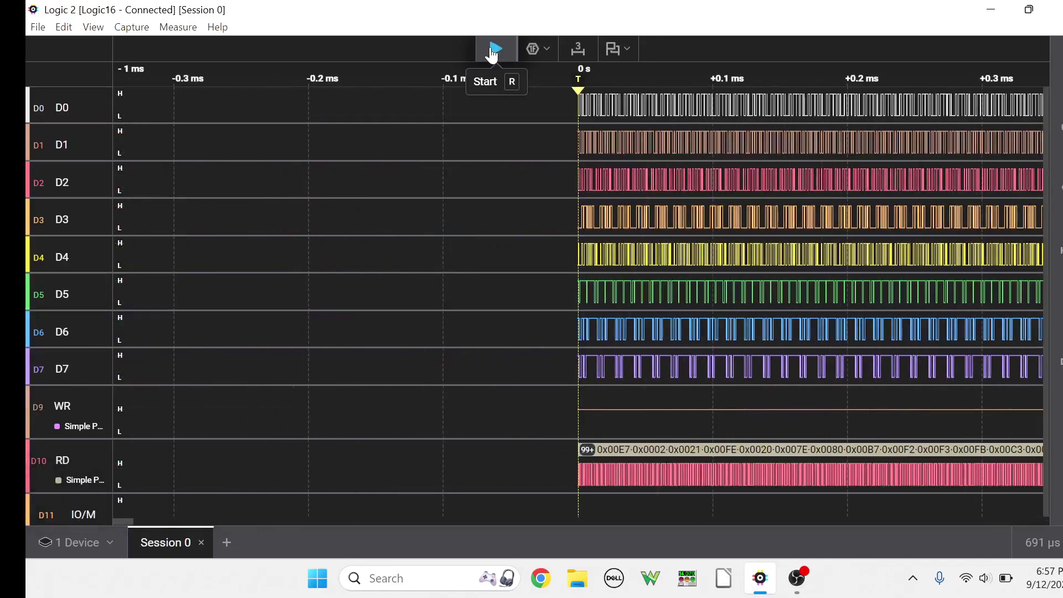
- Zoom around the trigger to read the RD decodes 0x00E7, 0x0002, 0x0021, 0x00FE
scroll(561, 292, "up", 5)
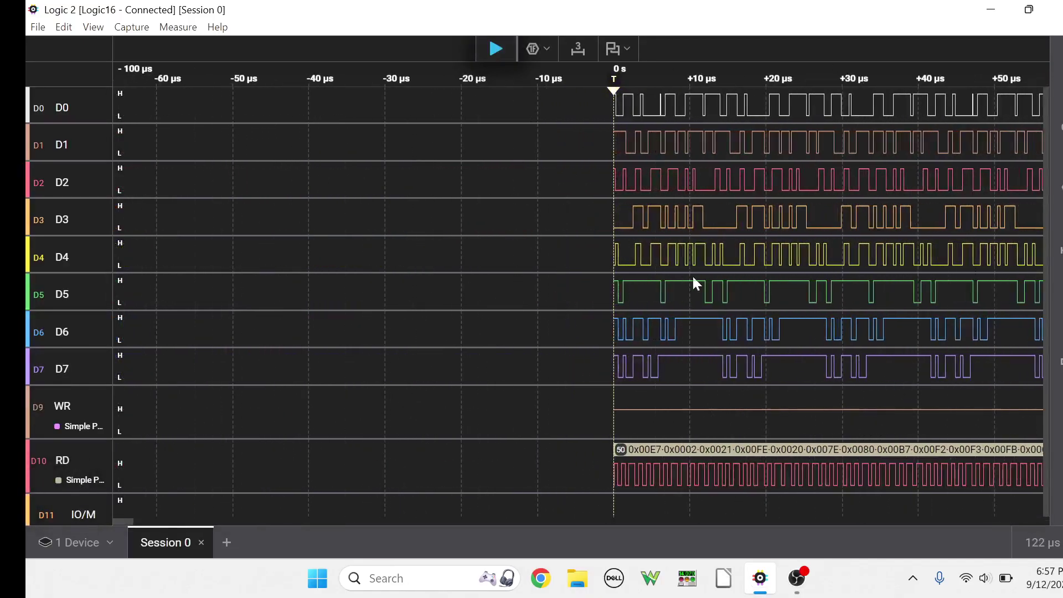
scroll(673, 274, "up", 6)
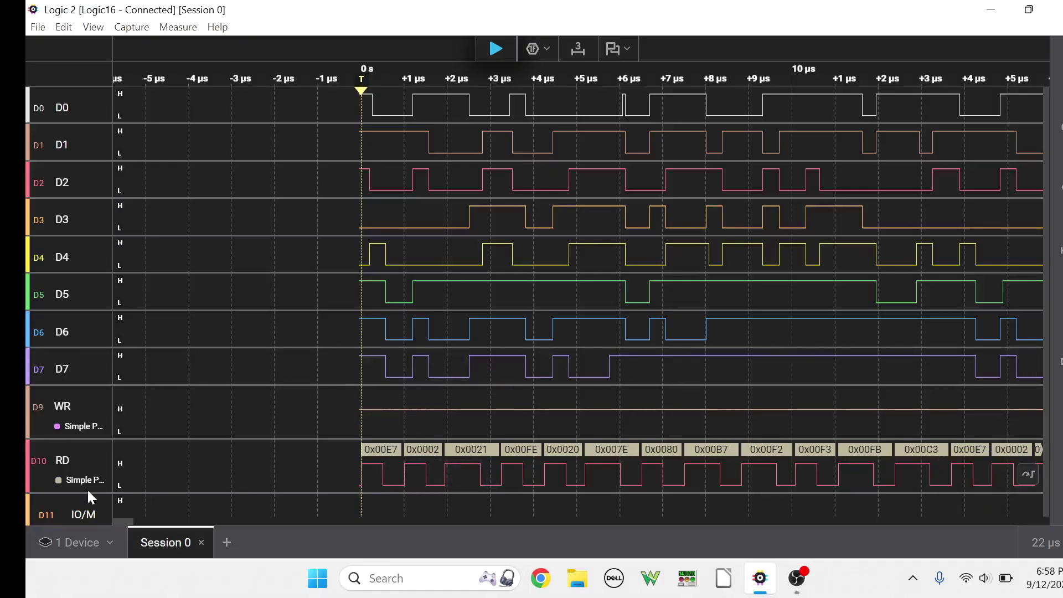
scroll(34, 449, "down", 1)
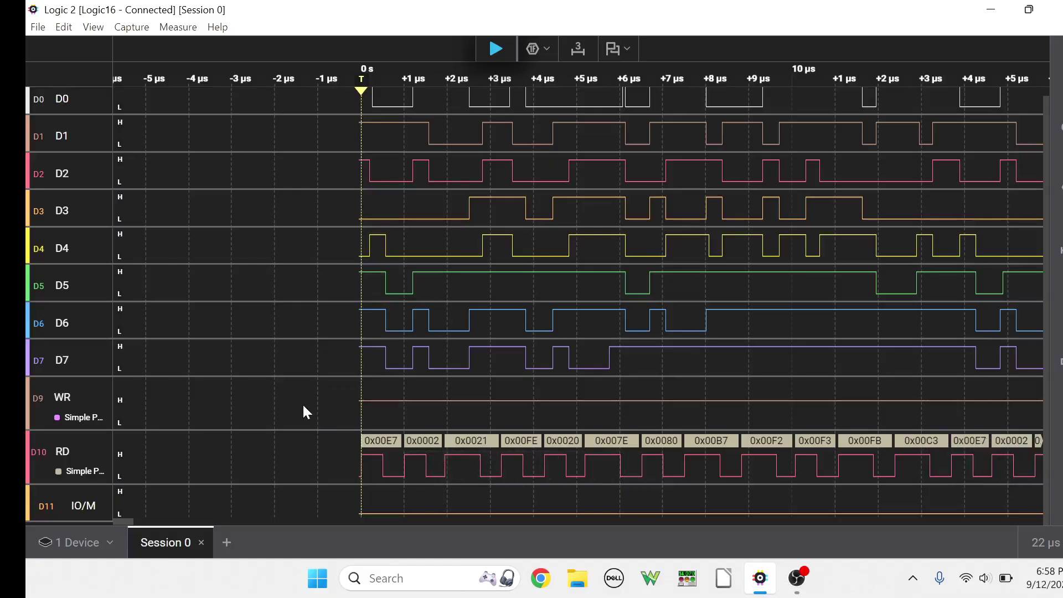
scroll(302, 403, "down", 2)
scroll(303, 407, "down", 3)
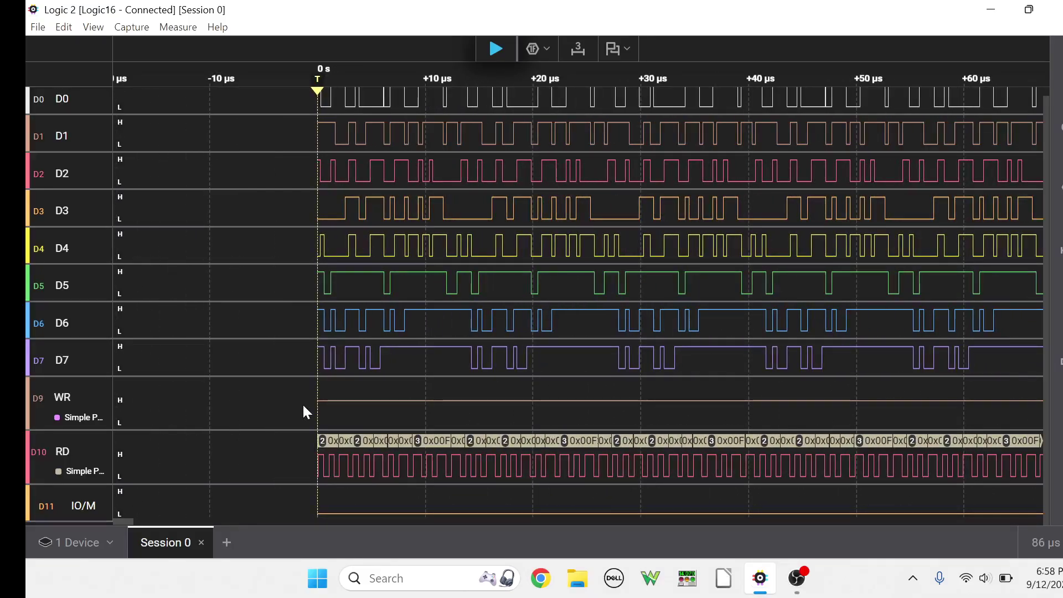
scroll(304, 407, "up", 3)
scroll(304, 407, "down", 3)
scroll(304, 406, "up", 5)
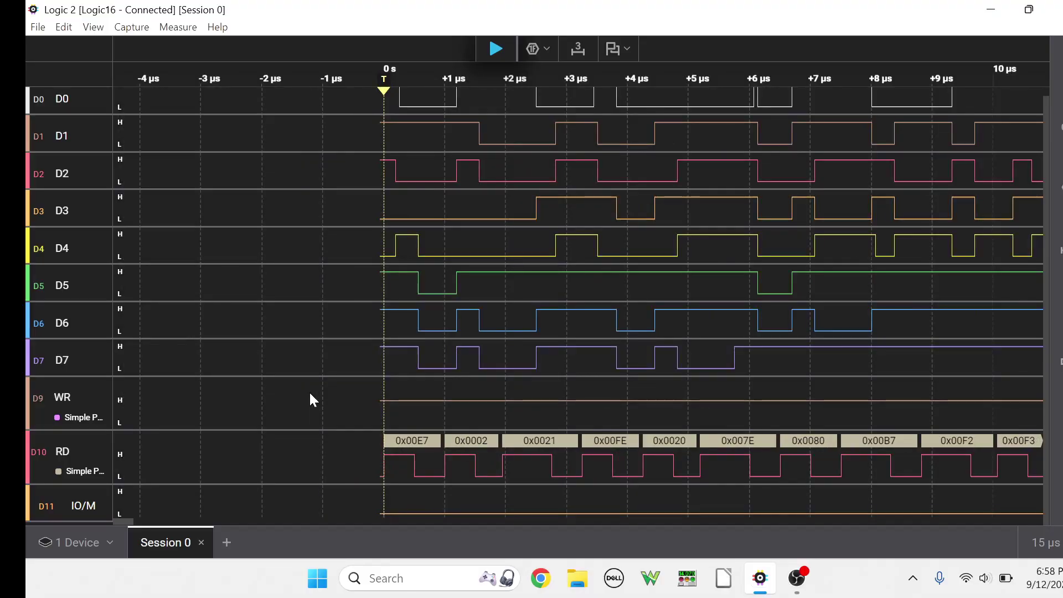
- Take another triggered capture and inspect its 37 WR writes and RD reads 0x0000, 0x003E, 0x0032
left_click(497, 50)
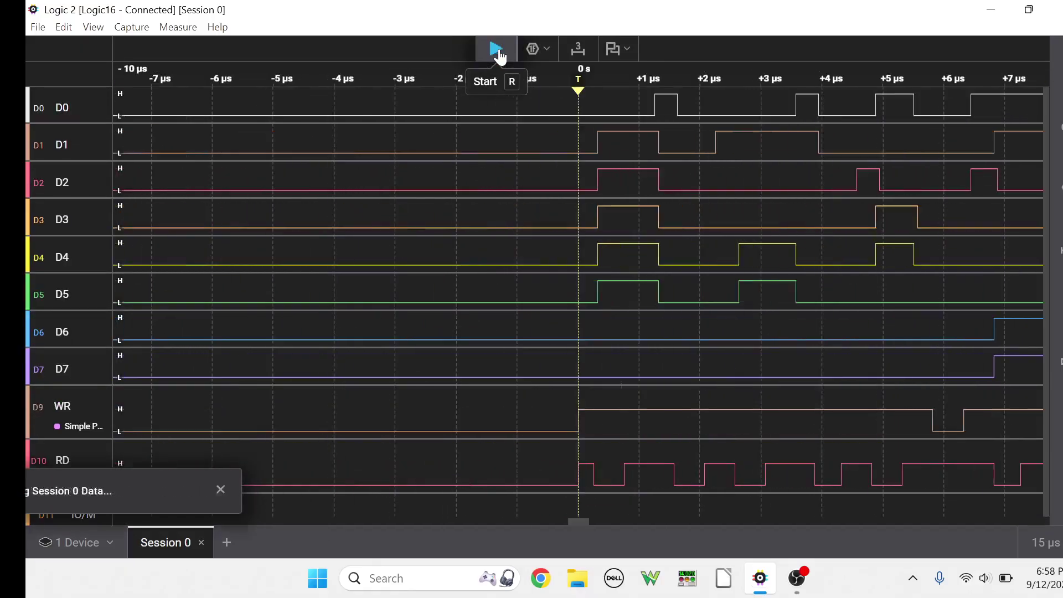
scroll(603, 337, "up", 4)
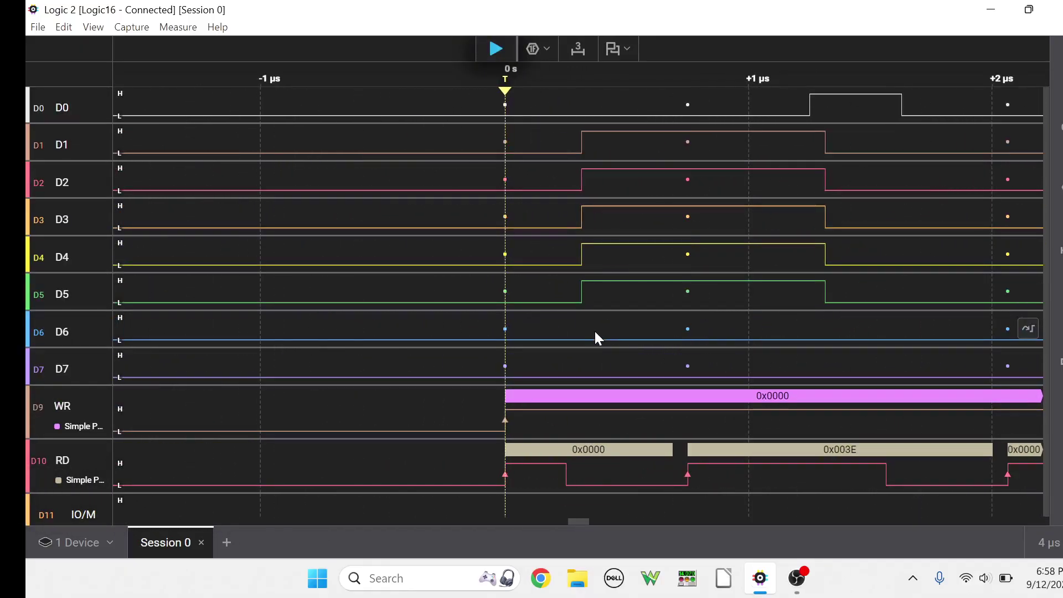
scroll(594, 331, "down", 3)
scroll(730, 379, "down", 5)
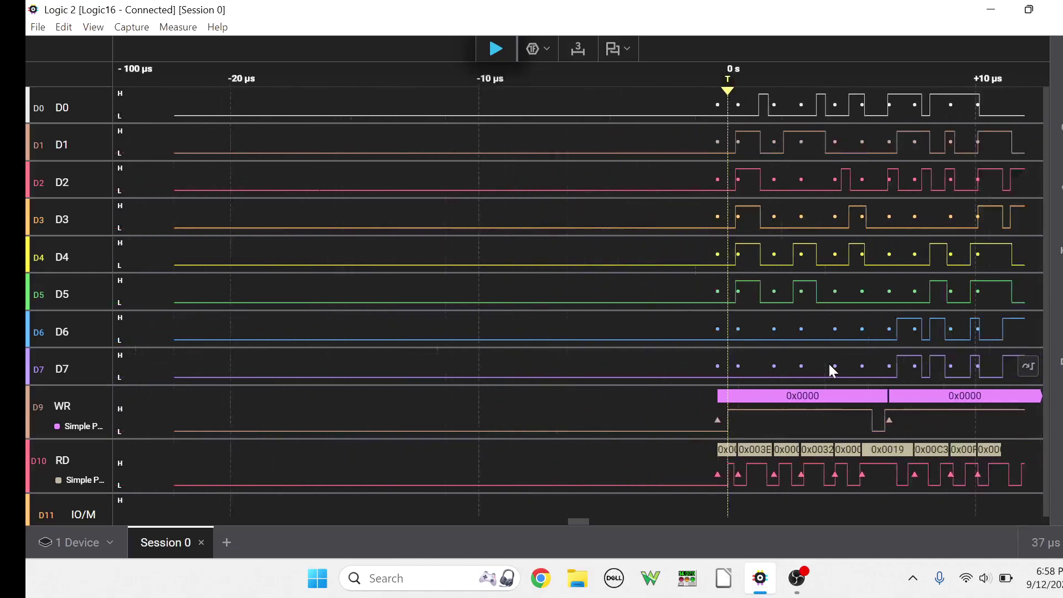
scroll(914, 335, "up", 5)
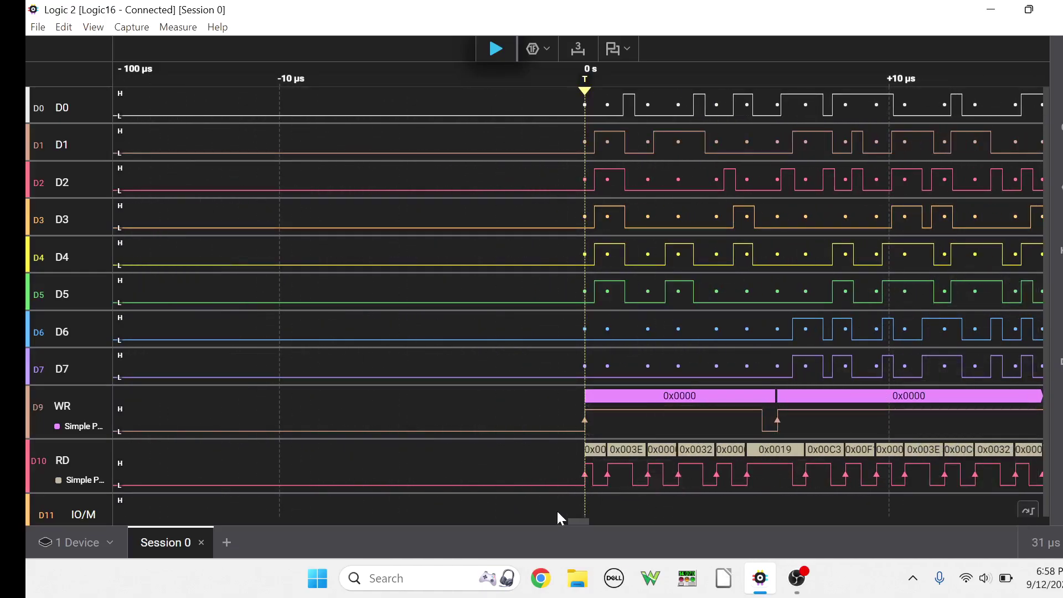
left_click_drag(571, 522, 584, 523)
scroll(572, 467, "down", 12)
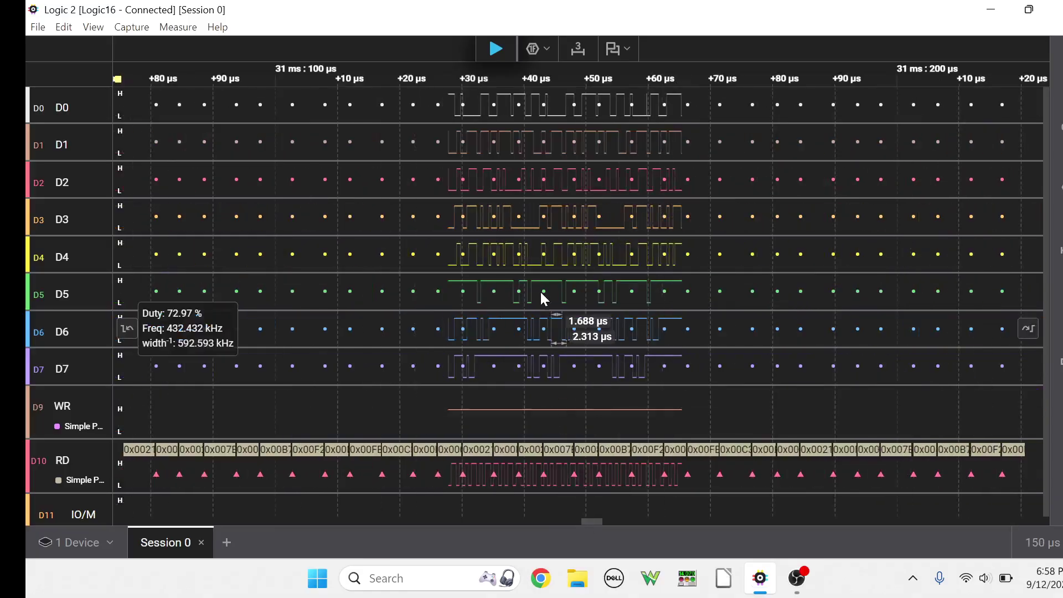
scroll(540, 290, "down", 10)
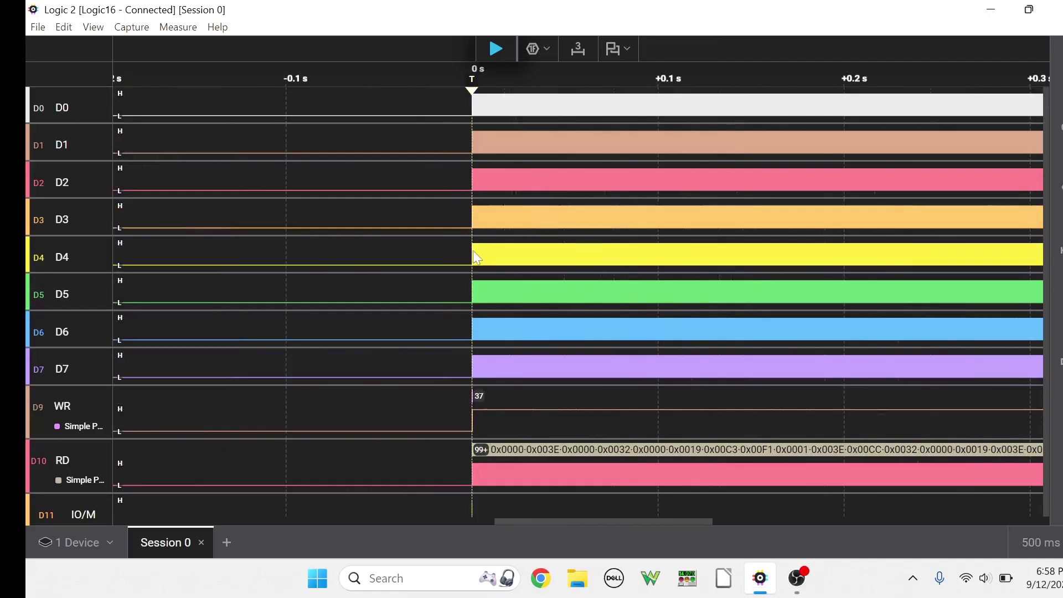
scroll(598, 261, "down", 3)
scroll(724, 297, "up", 5)
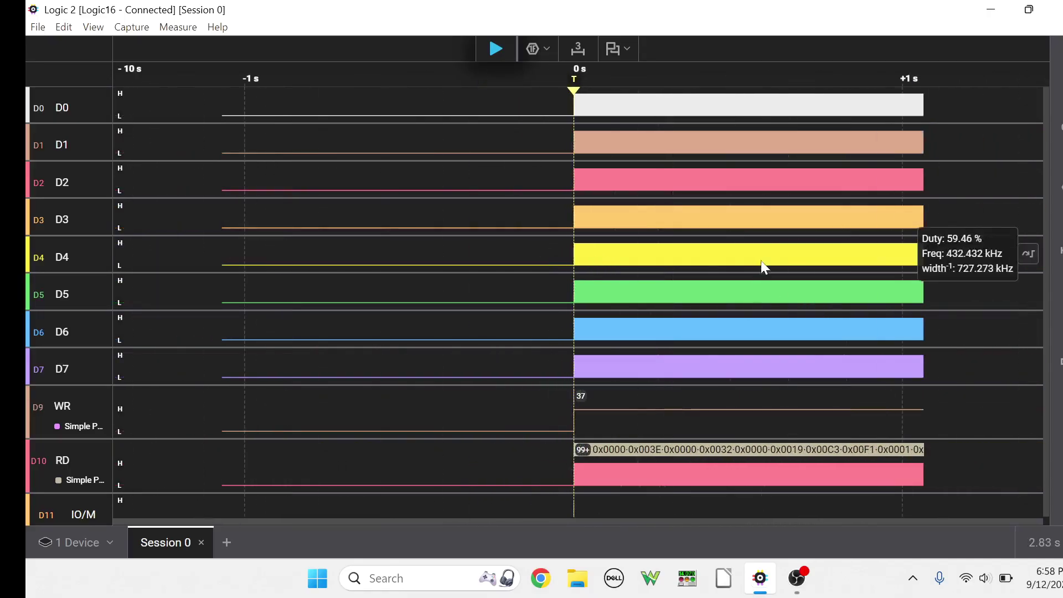
scroll(787, 260, "right", 5)
scroll(792, 245, "up", 5)
scroll(783, 244, "up", 3)
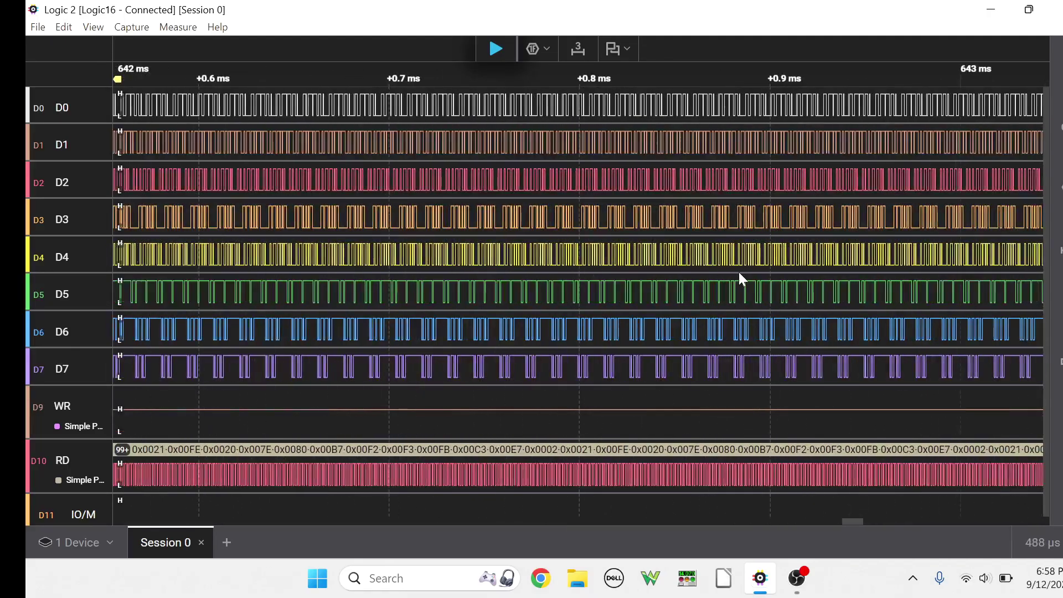
scroll(742, 270, "down", 3)
scroll(743, 274, "down", 10)
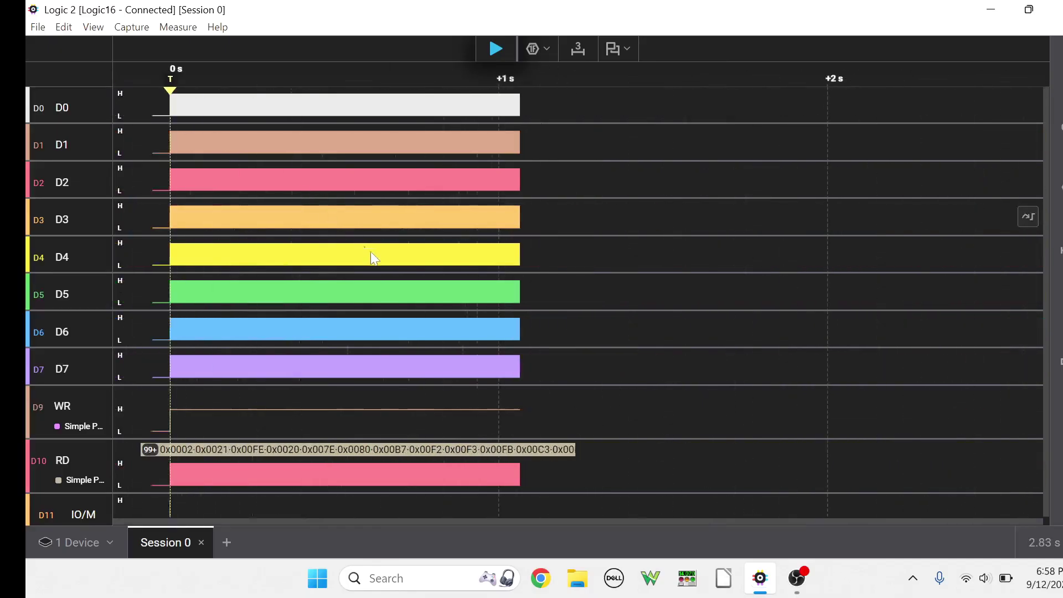
scroll(446, 296, "down", 2)
scroll(249, 285, "up", 8)
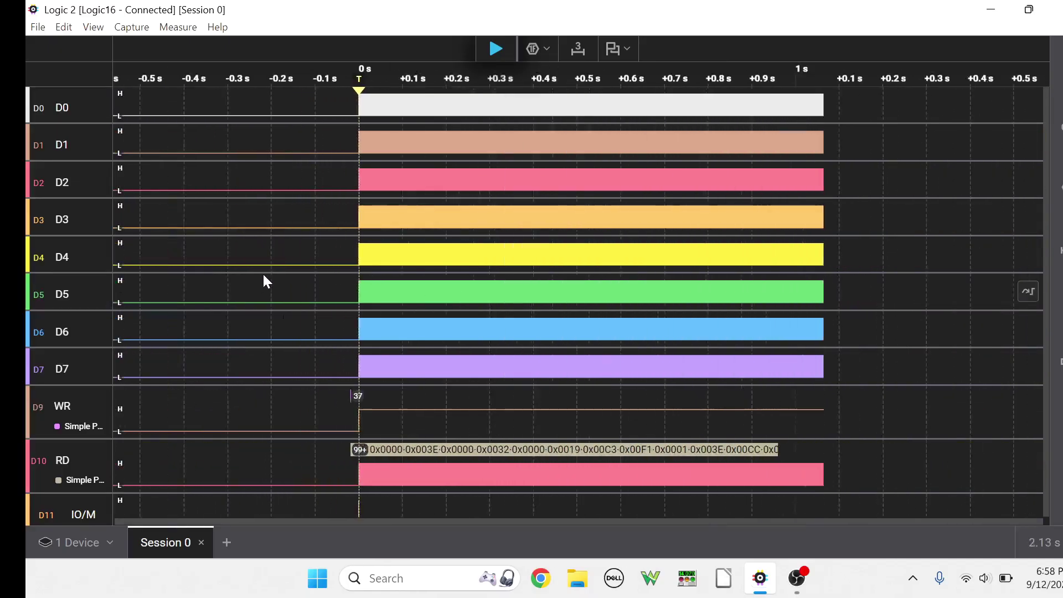
scroll(576, 297, "up", 6)
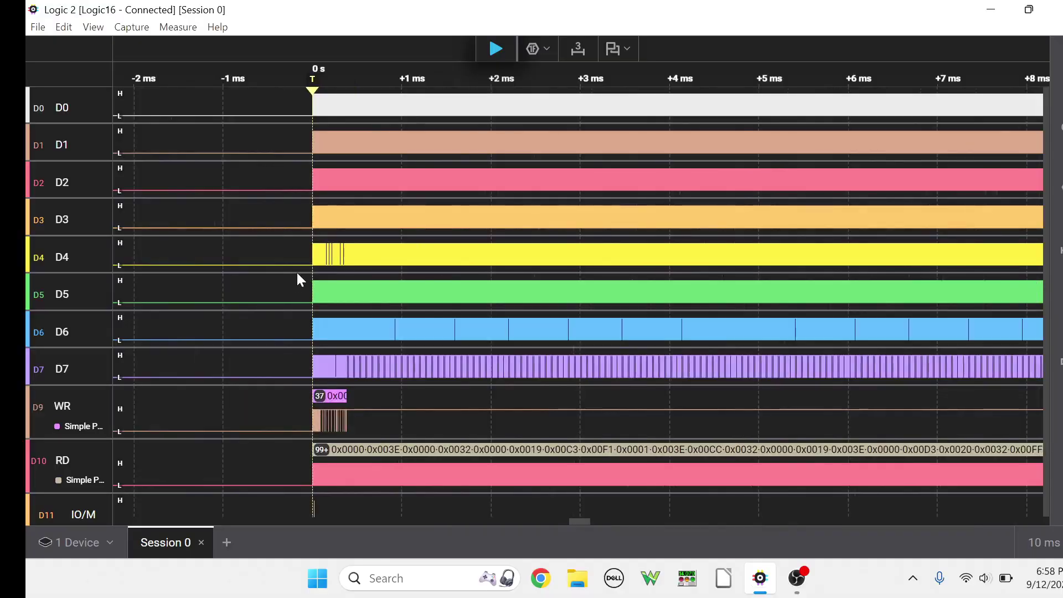
scroll(311, 244, "up", 3)
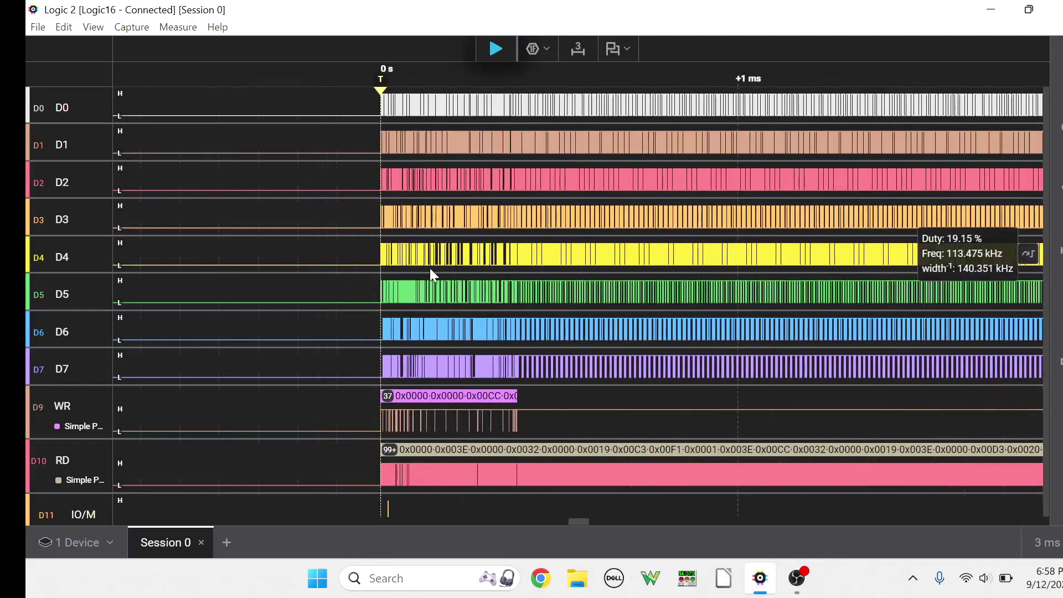
scroll(496, 276, "up", 3)
scroll(497, 276, "down", 3)
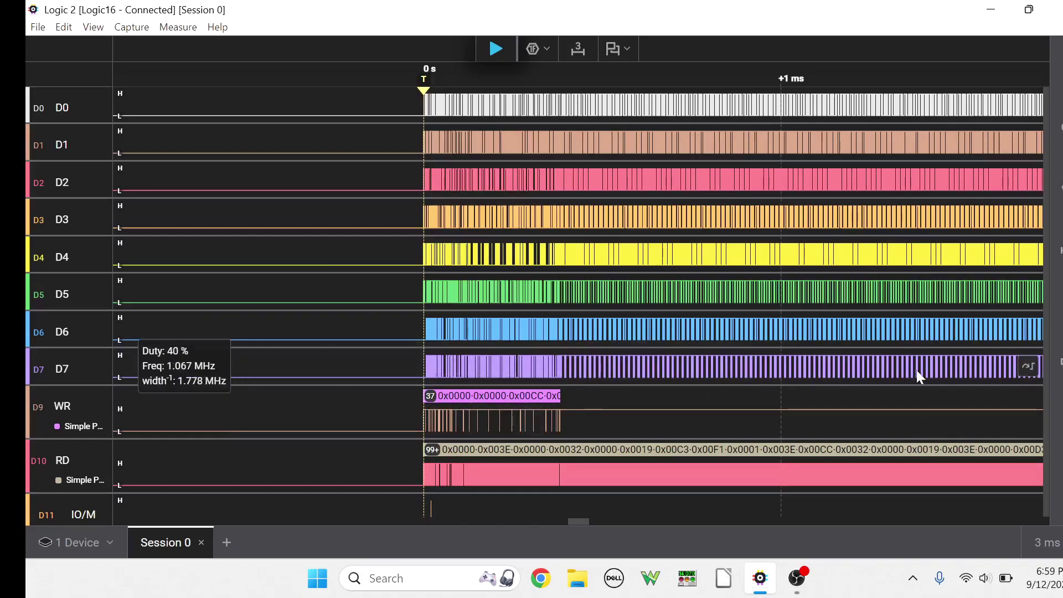
scroll(703, 330, "down", 2)
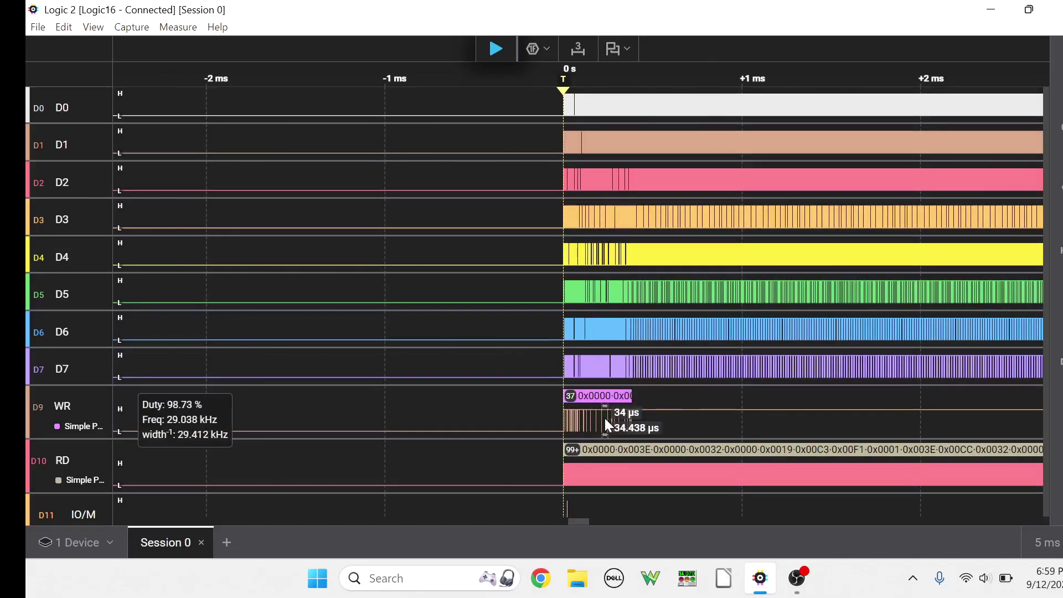
scroll(604, 417, "up", 5)
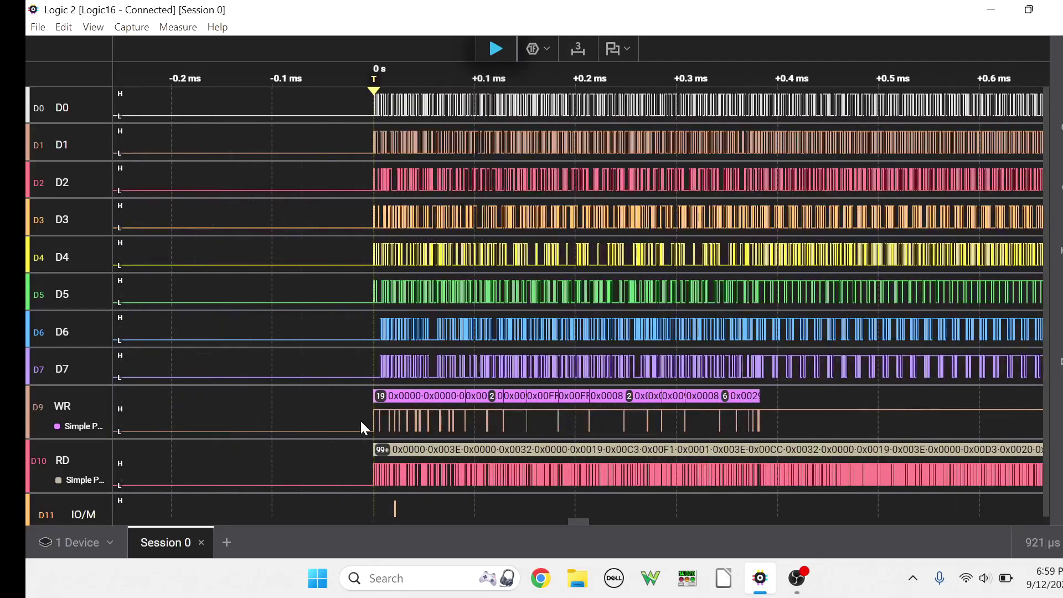
scroll(410, 414, "up", 7)
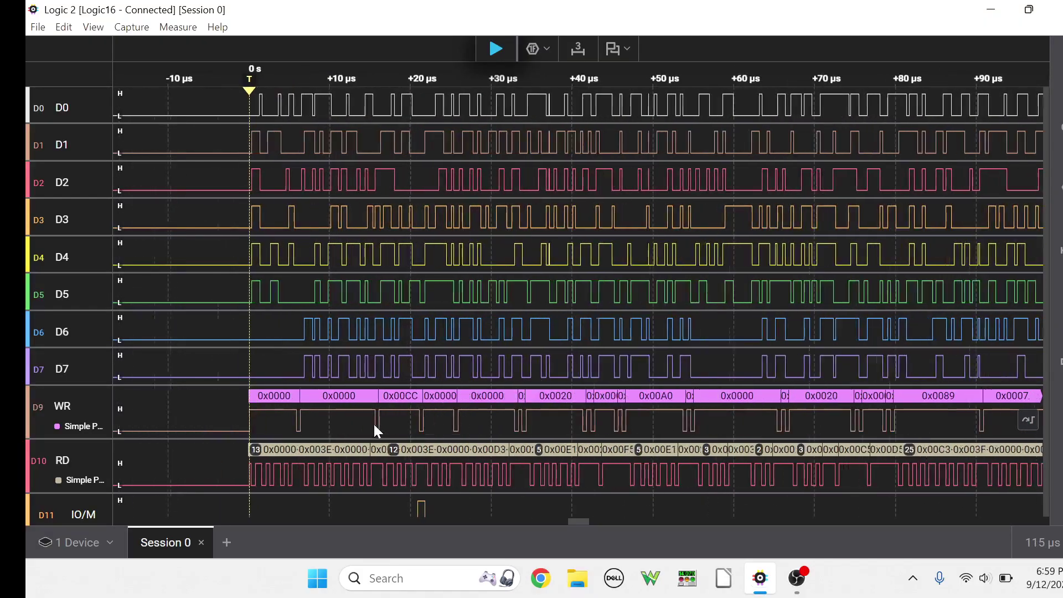
scroll(330, 414, "up", 2)
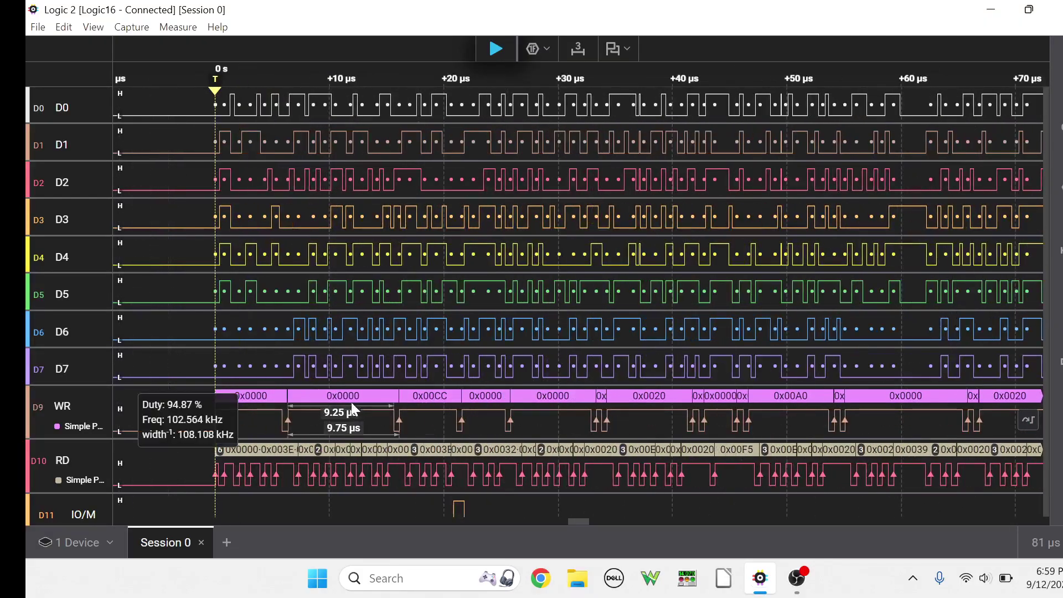
scroll(359, 388, "down", 2)
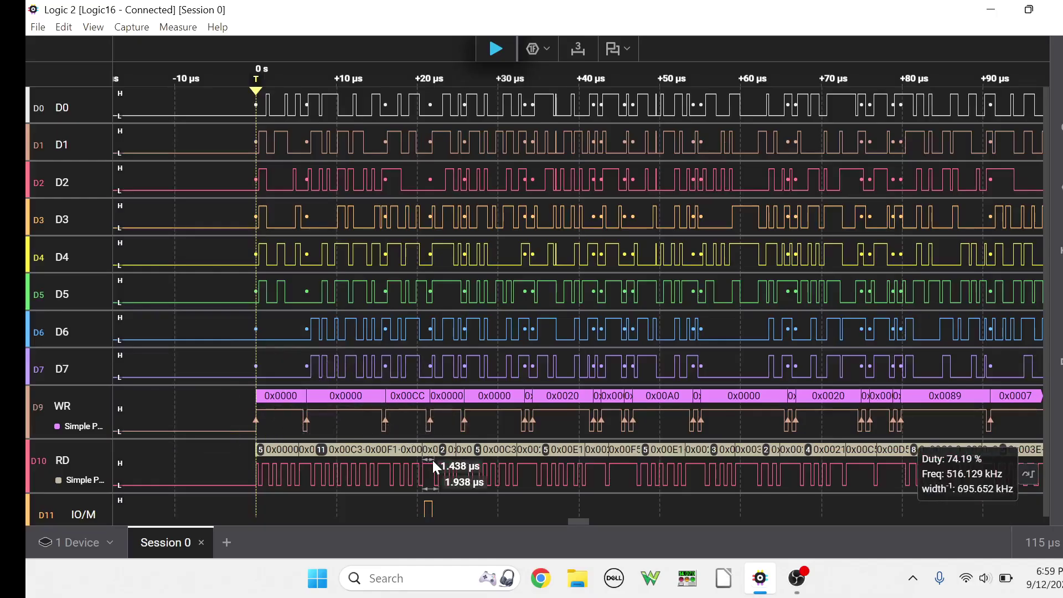
scroll(402, 432, "down", 3)
scroll(378, 404, "up", 3)
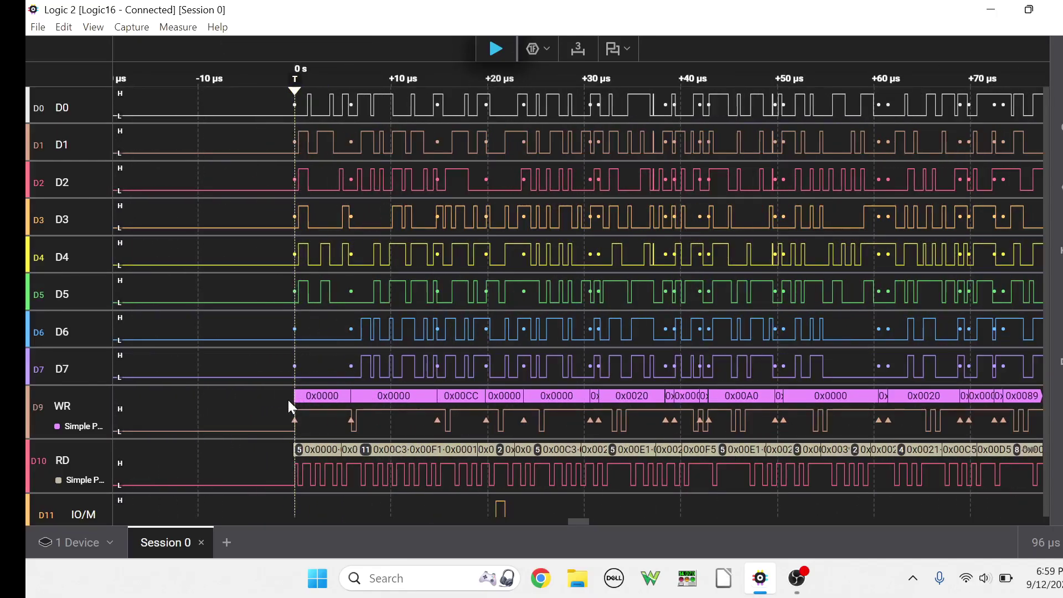
scroll(289, 404, "up", 4)
scroll(289, 405, "down", 2)
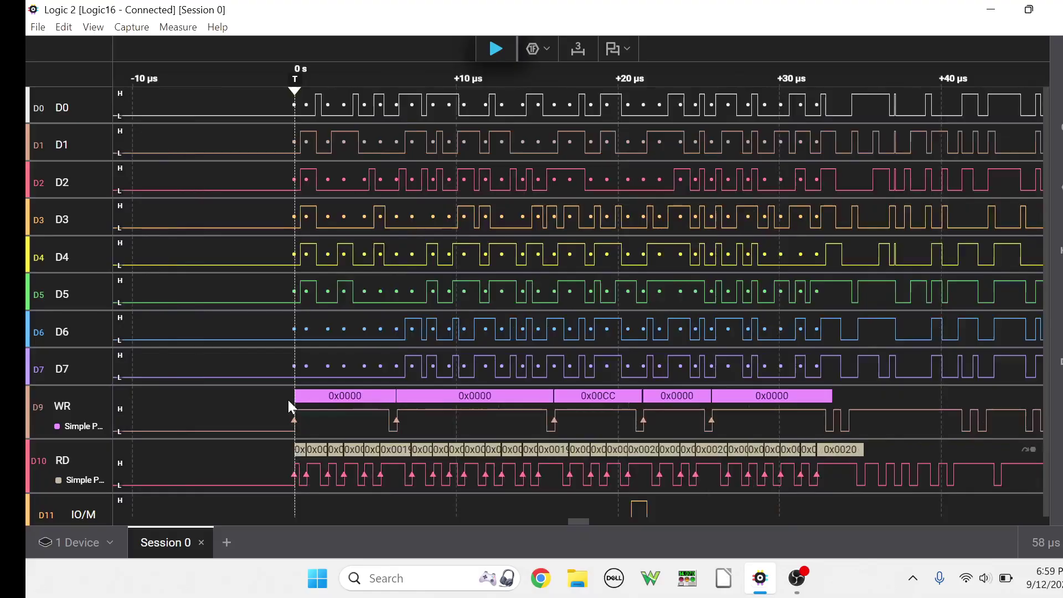
scroll(289, 400, "down", 1)
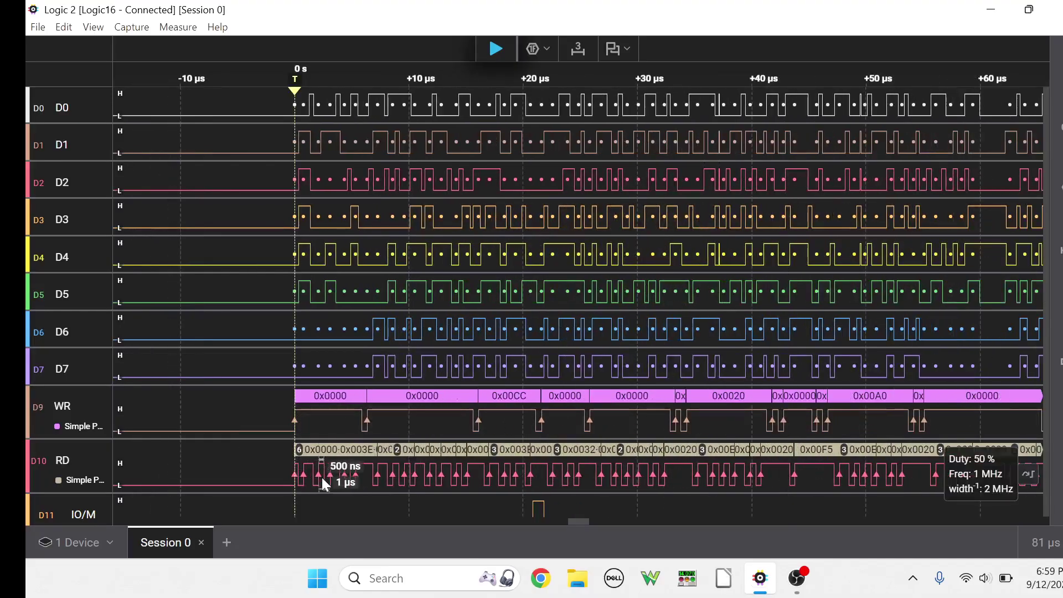
scroll(324, 481, "up", 3)
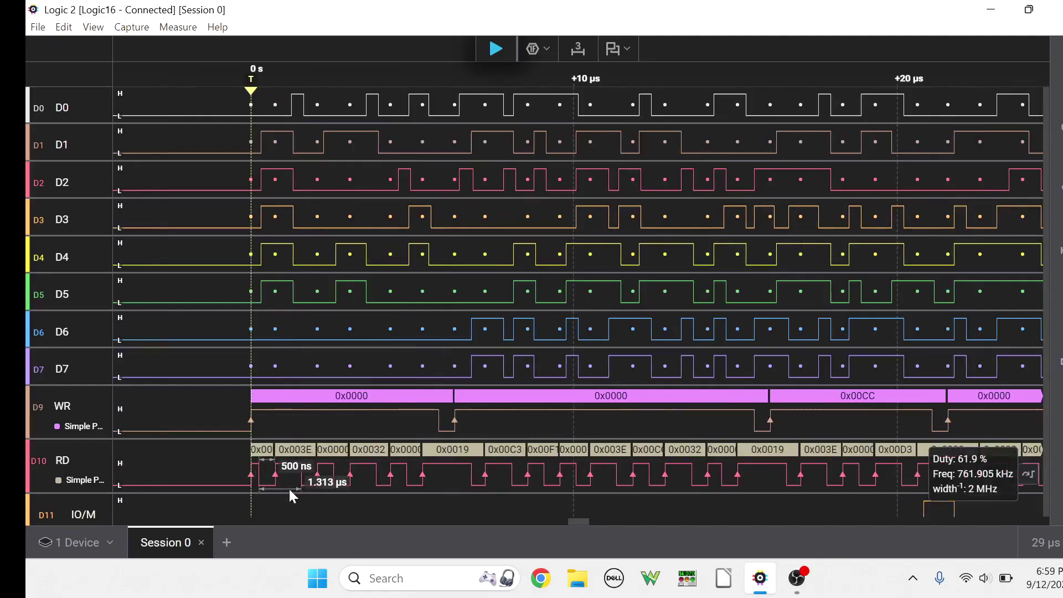
scroll(328, 477, "up", 2)
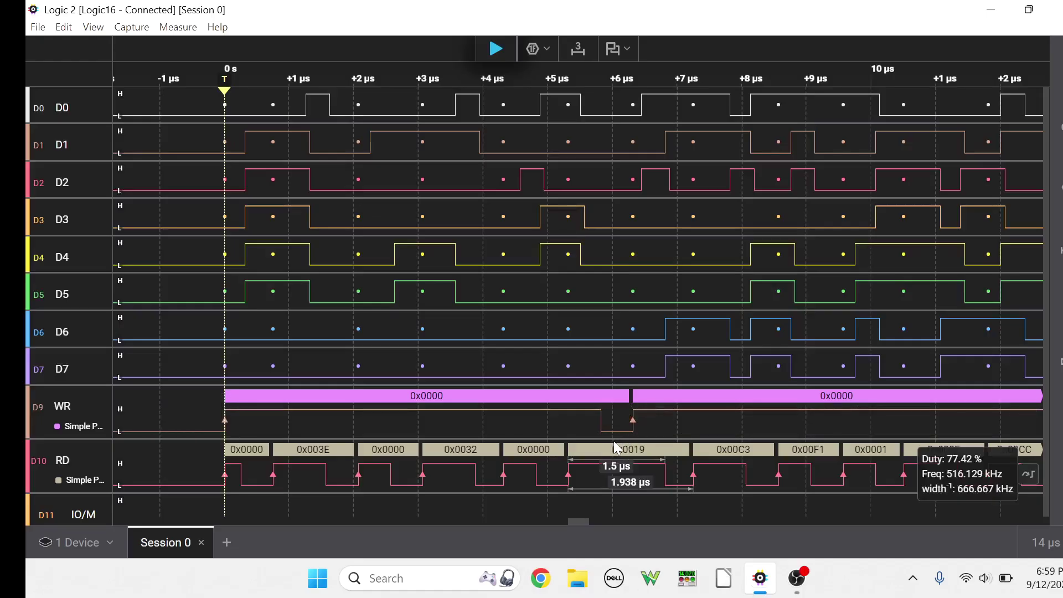
scroll(605, 437, "down", 5)
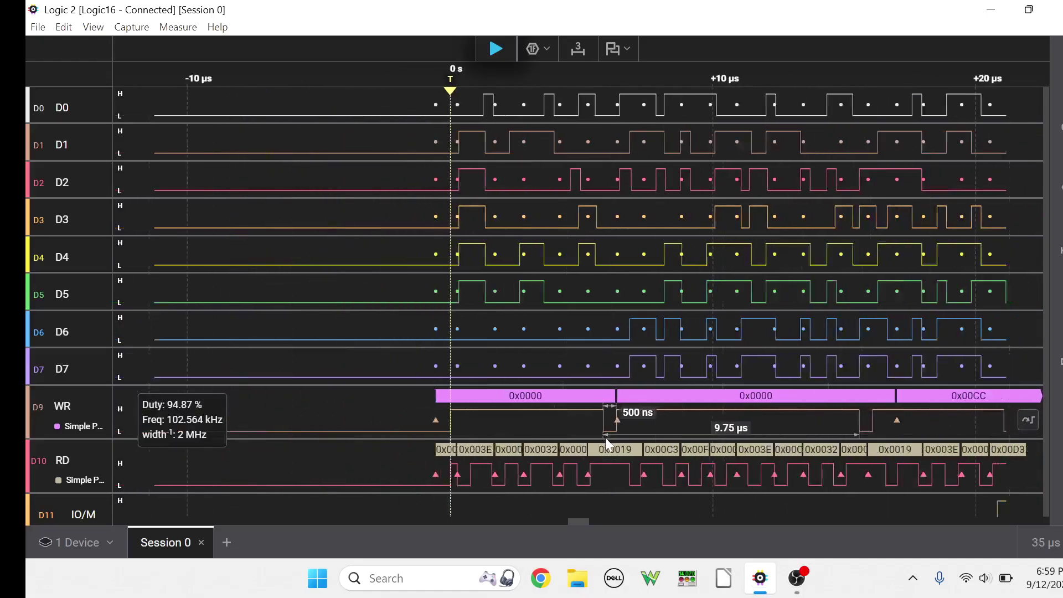
scroll(606, 437, "down", 3)
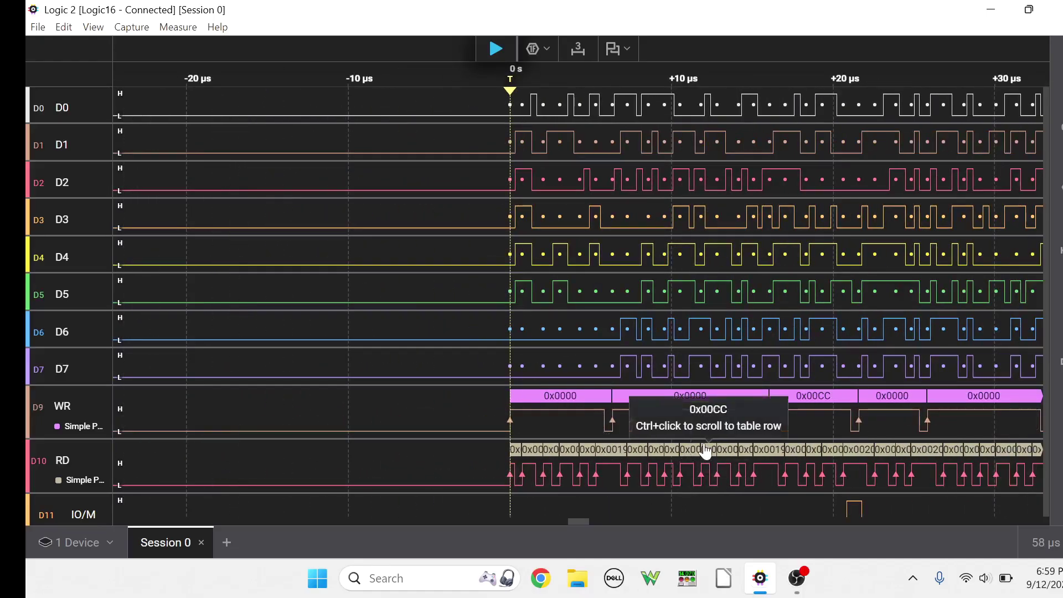
scroll(76, 369, "down", 1)
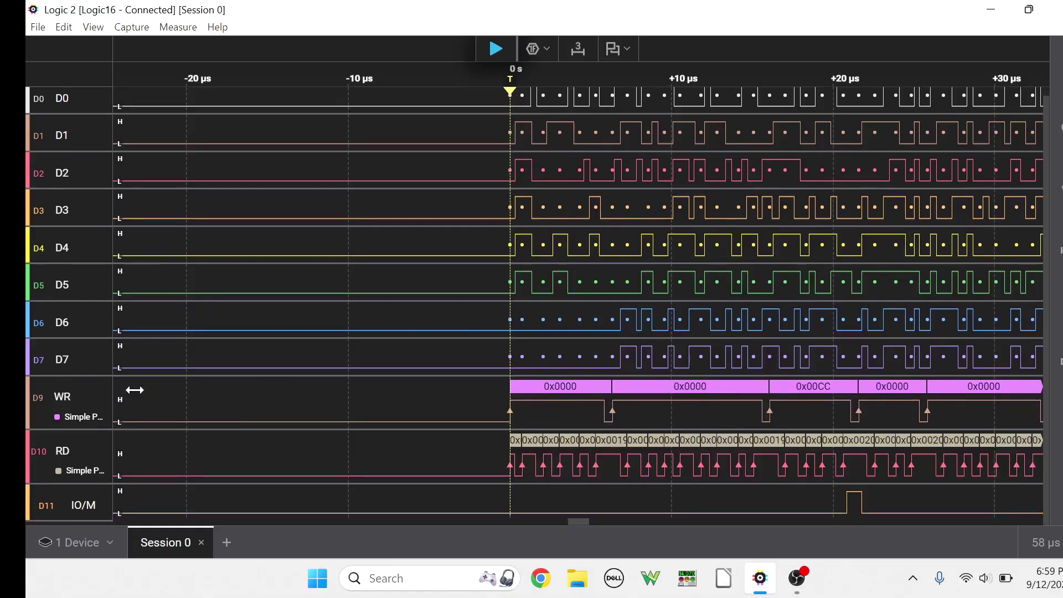
scroll(869, 486, "up", 4)
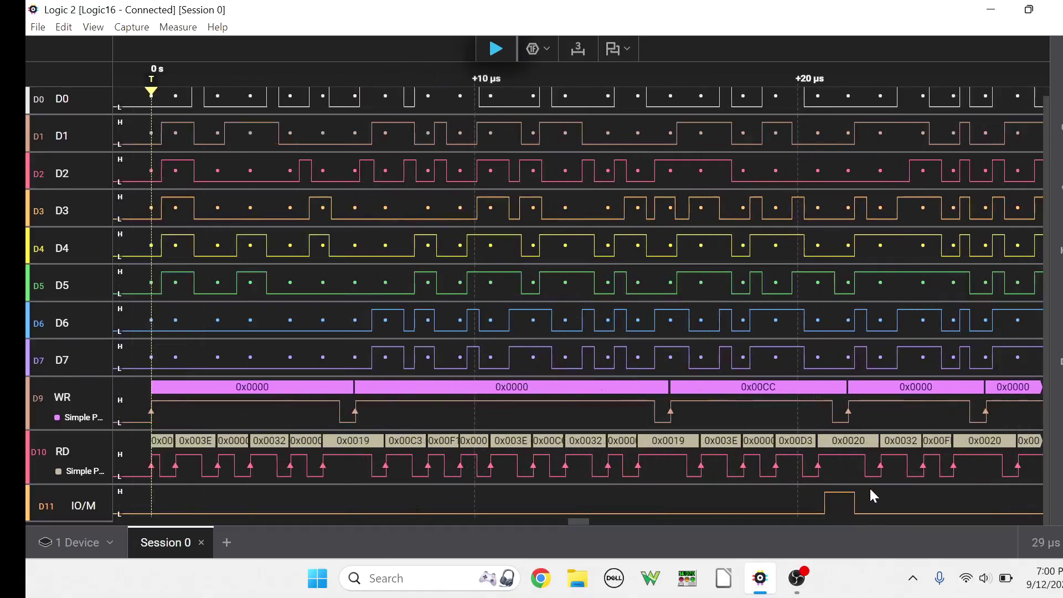
scroll(941, 491, "up", 2)
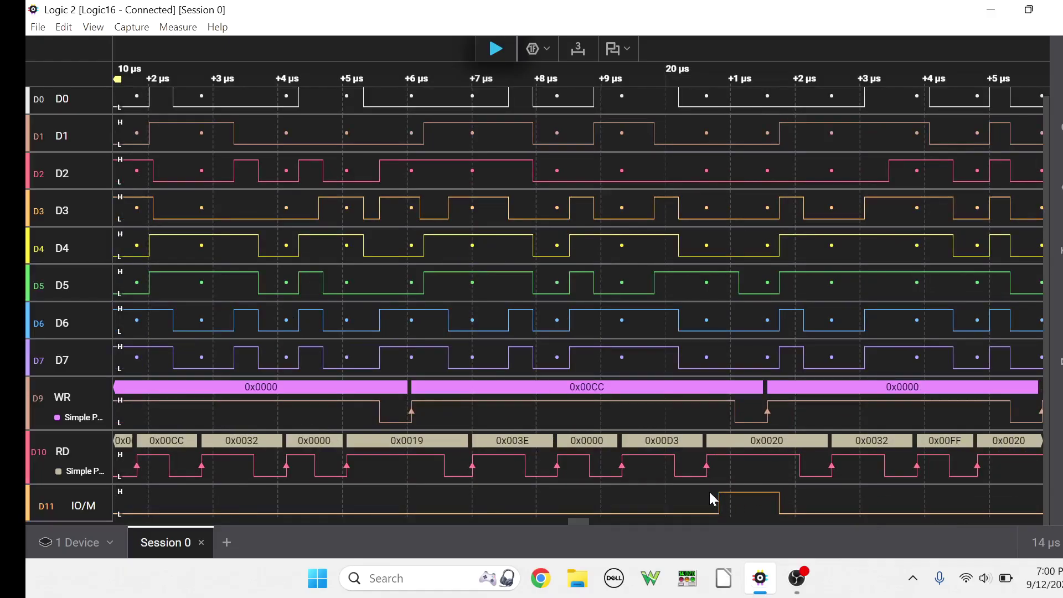
mouse_move(750, 504)
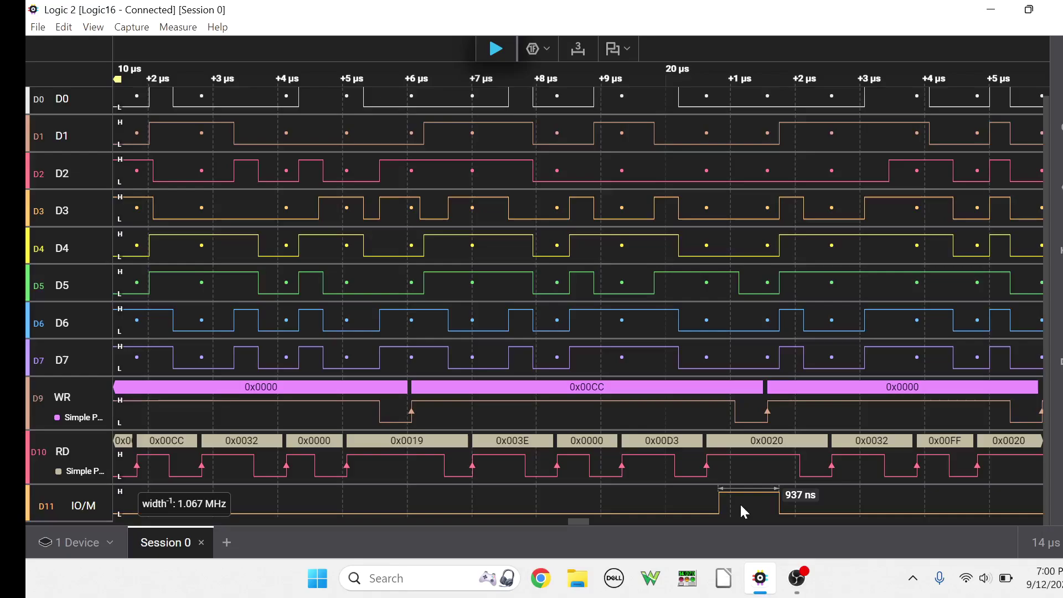
mouse_move(501, 448)
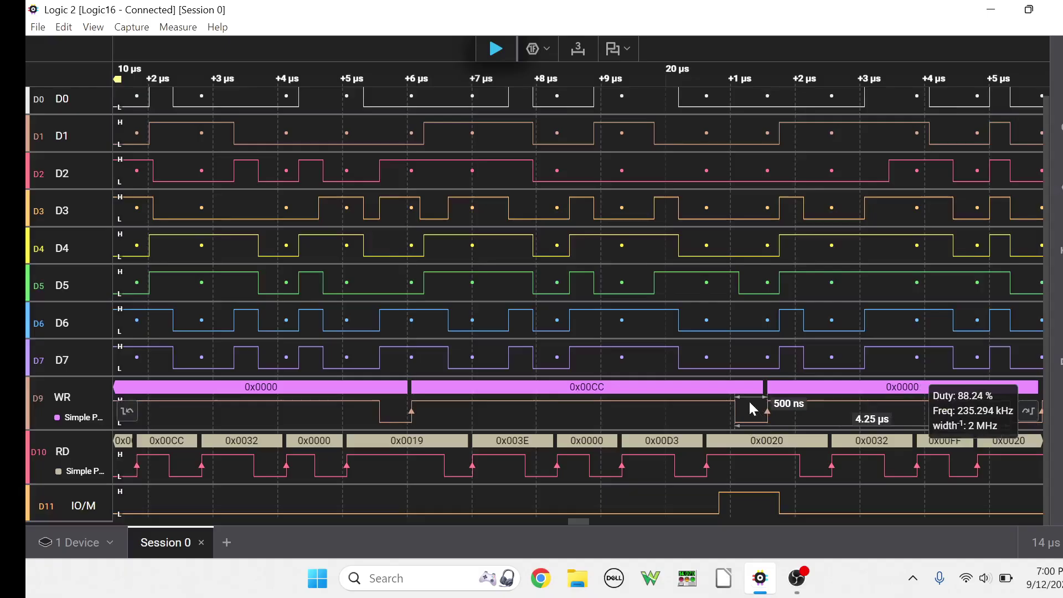
scroll(862, 392, "down", 2)
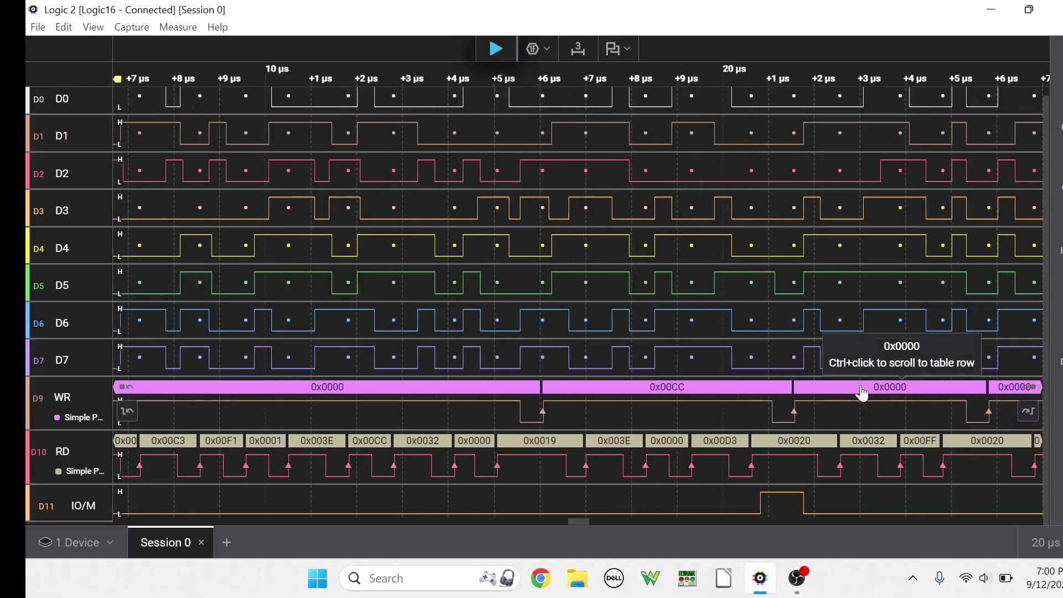
scroll(487, 357, "down", 2)
scroll(633, 385, "down", 2)
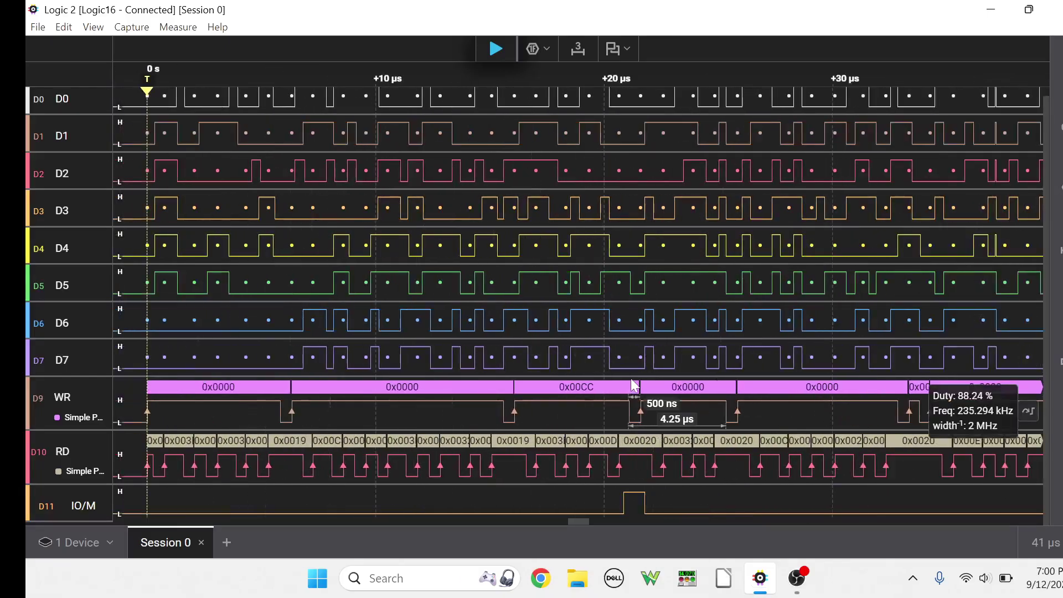
scroll(633, 384, "up", 1)
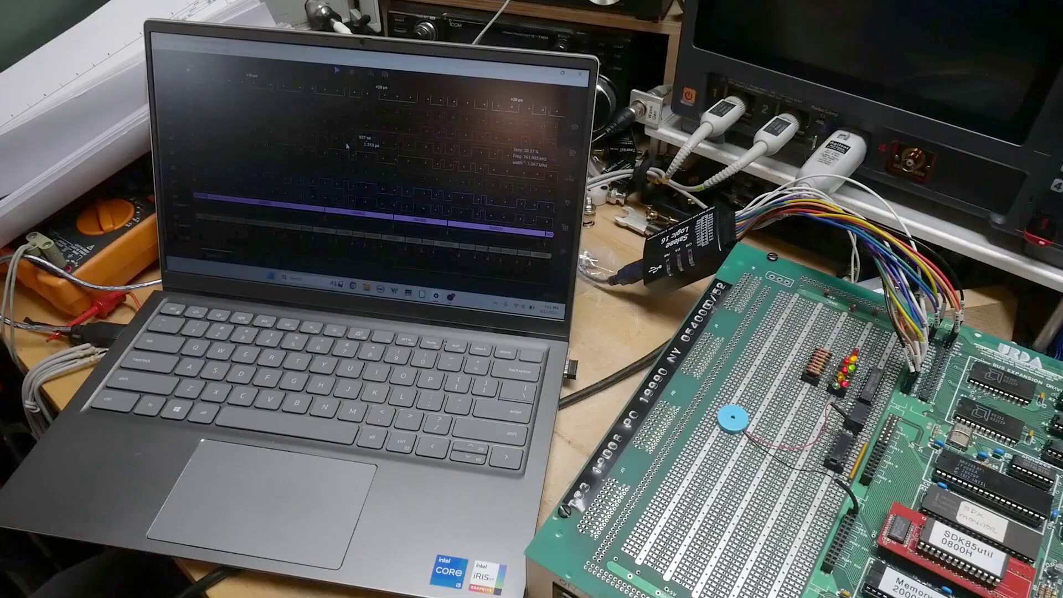
scroll(349, 149, "down", 5)
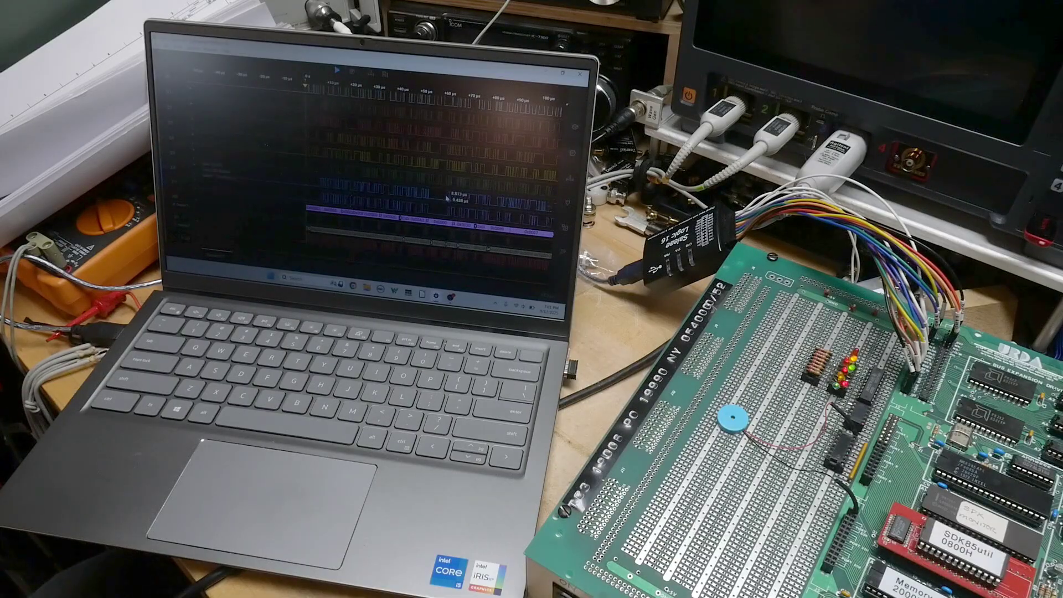
scroll(446, 198, "down", 5)
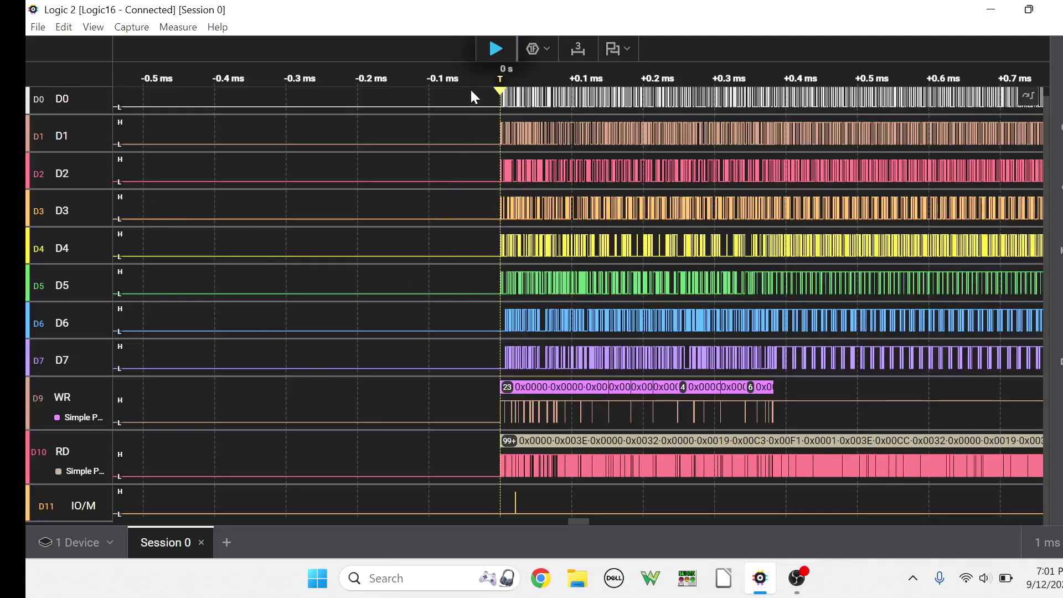
- Record a new capture and zoom into the IO/M (D11) pulse where WR goes 0x00F7 to 0x0000
left_click(490, 56)
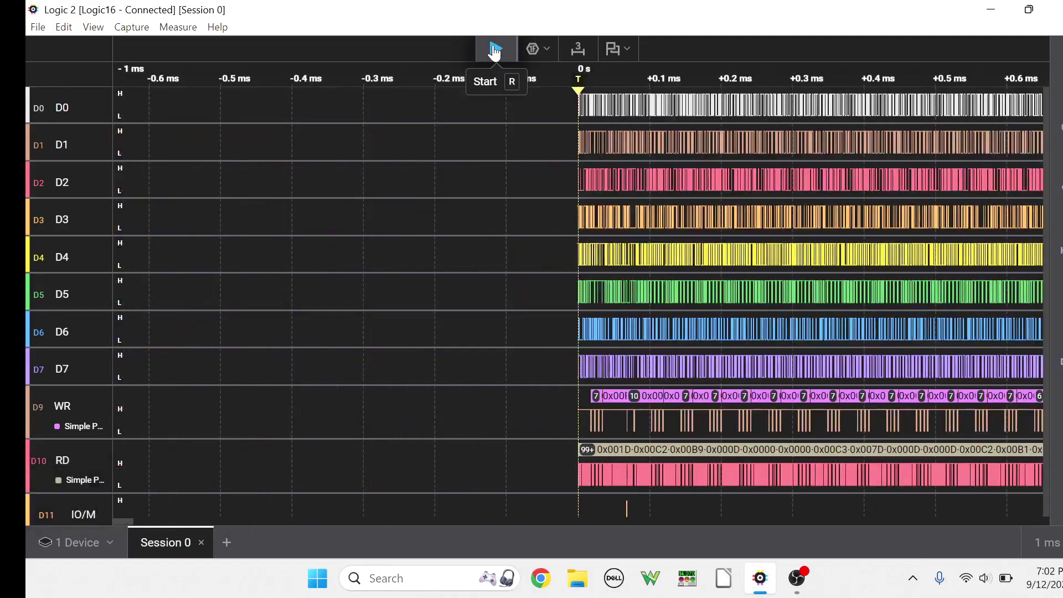
scroll(665, 219, "down", 2)
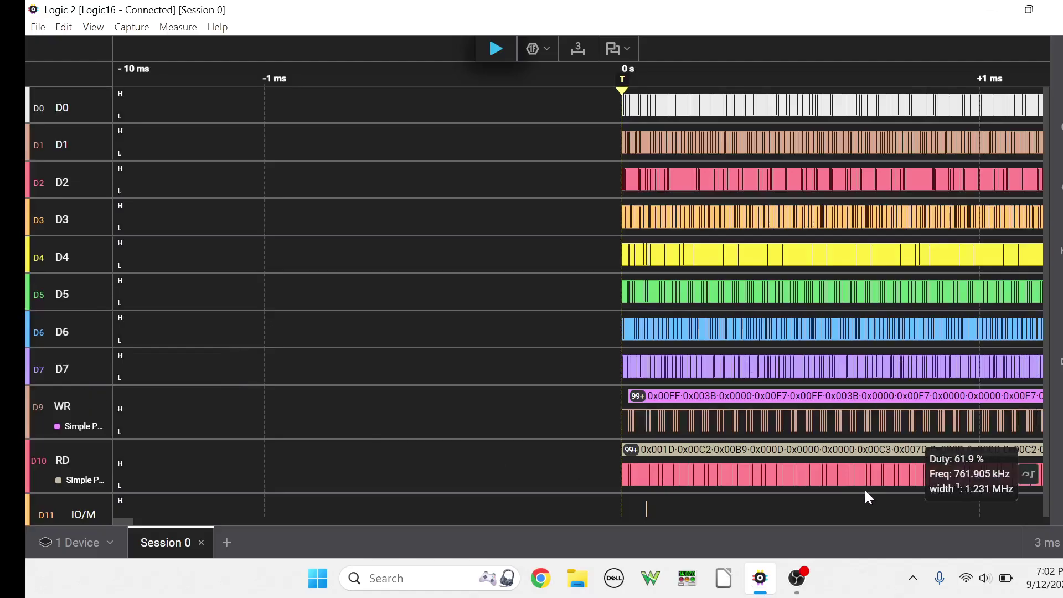
scroll(865, 489, "up", 4)
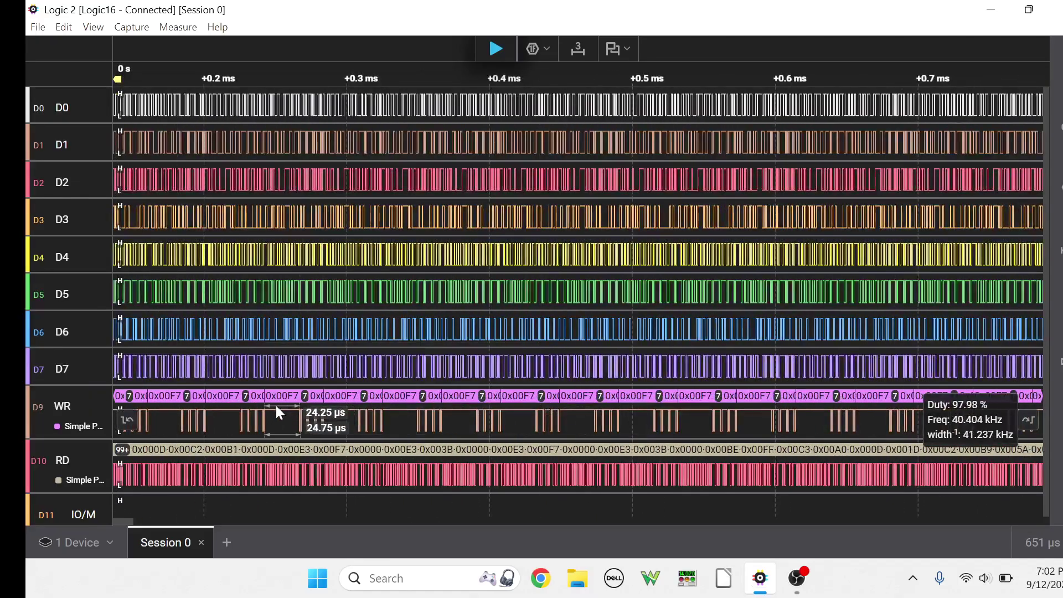
scroll(255, 412, "up", 3)
scroll(219, 425, "up", 3)
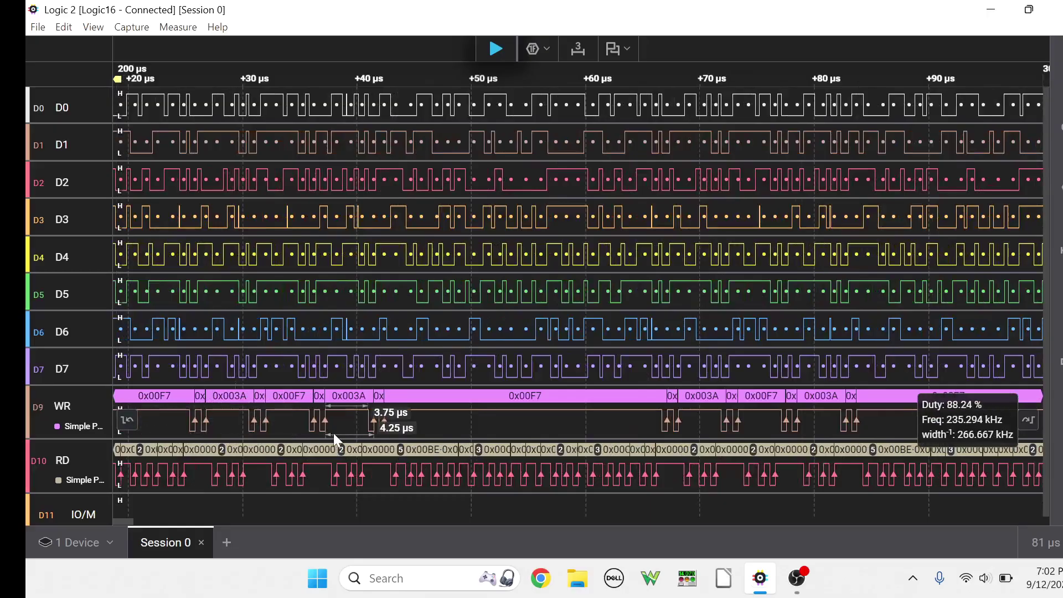
scroll(417, 427, "down", 2)
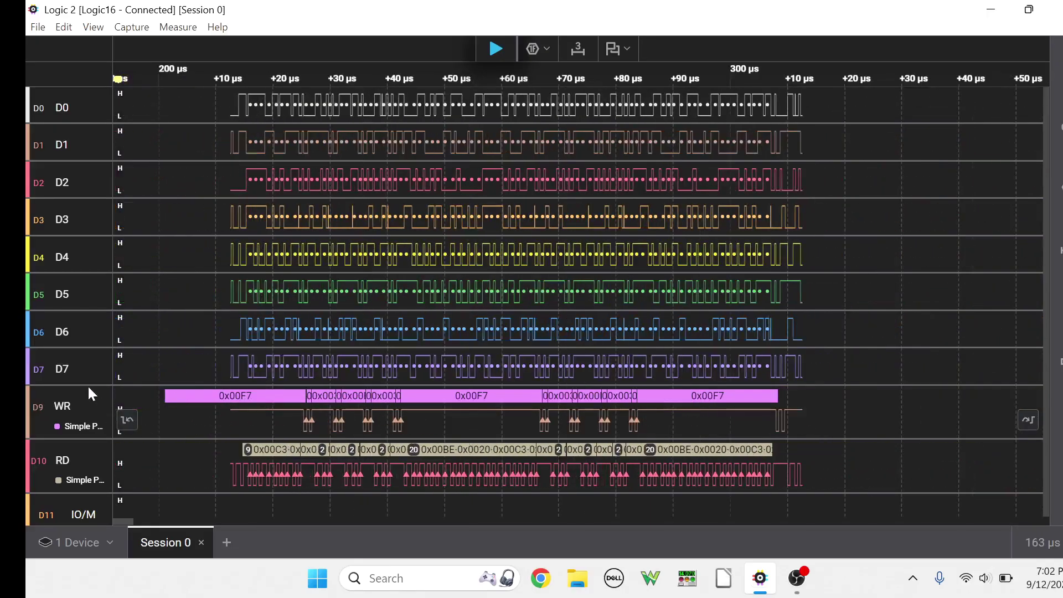
scroll(52, 344, "down", 1)
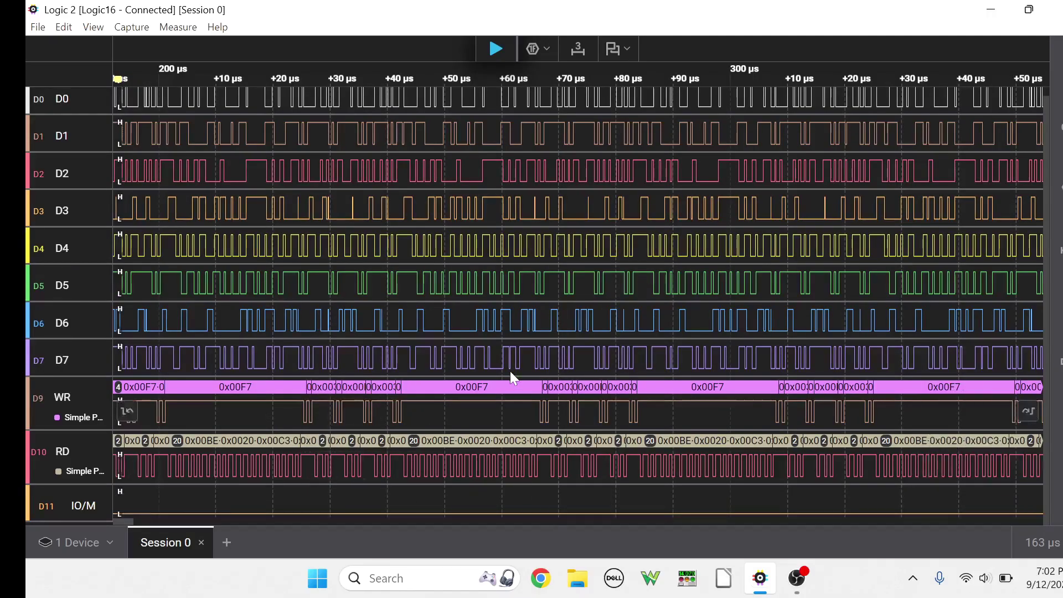
scroll(510, 372, "down", 5)
scroll(595, 356, "down", 1)
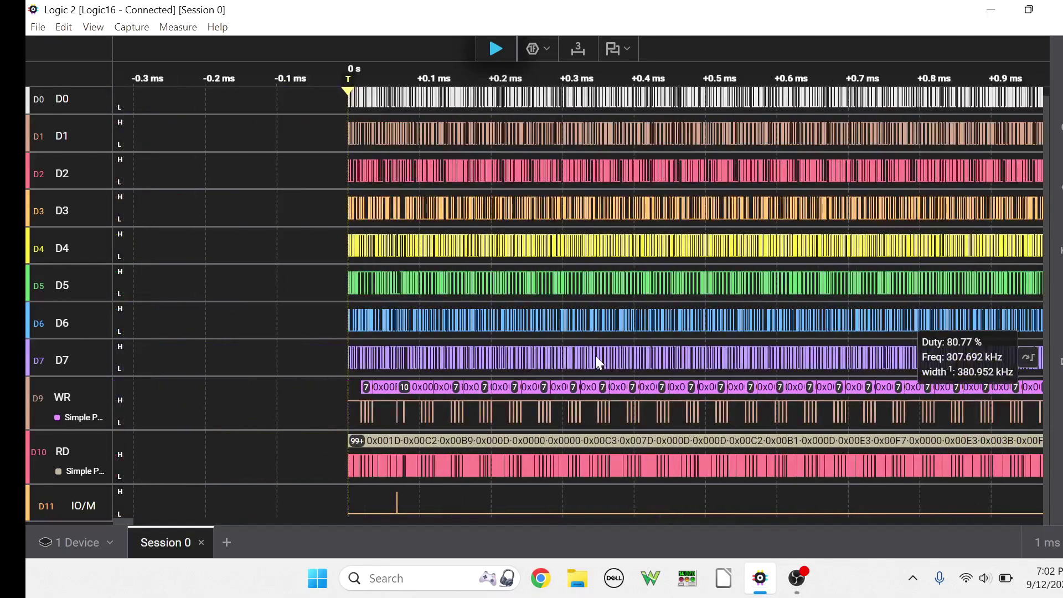
scroll(383, 511, "up", 3)
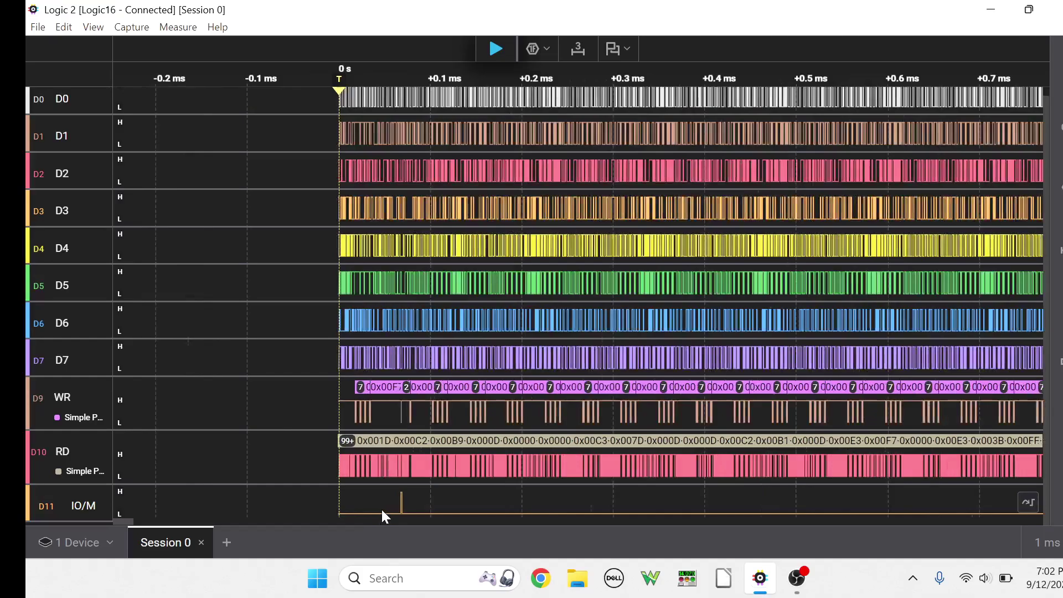
scroll(448, 508, "up", 5)
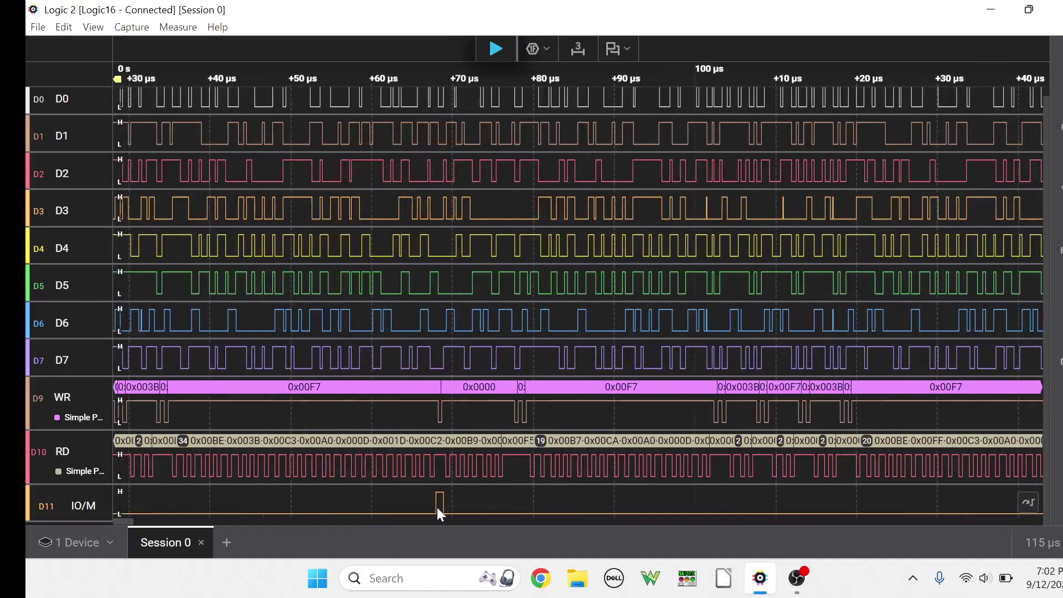
scroll(432, 503, "up", 3)
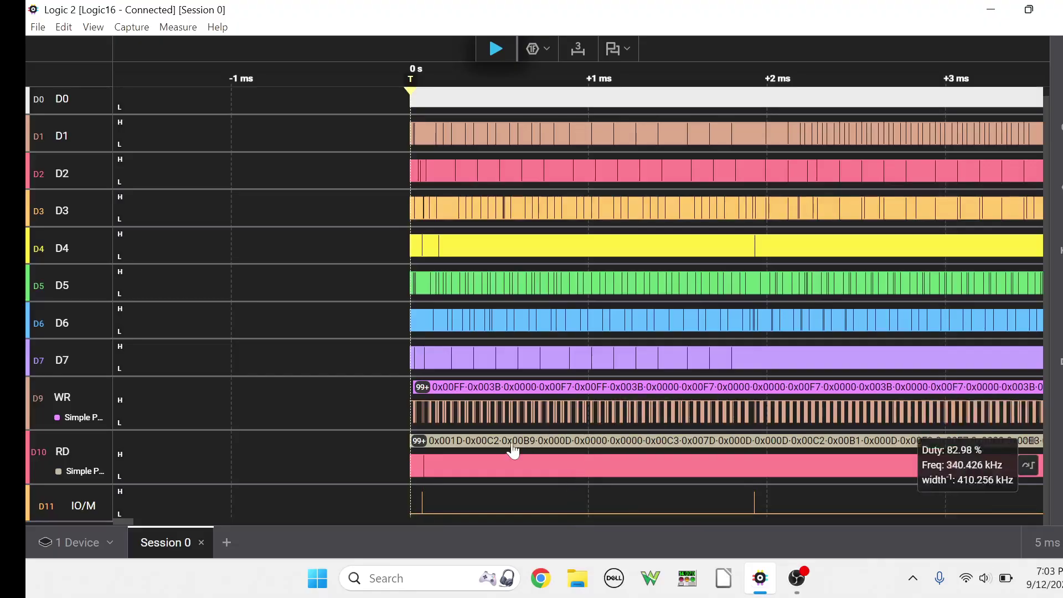
- Zoom into the IO/M pulse near 1.93 ms and read the RD pulse timing measurements
mouse_move(488, 456)
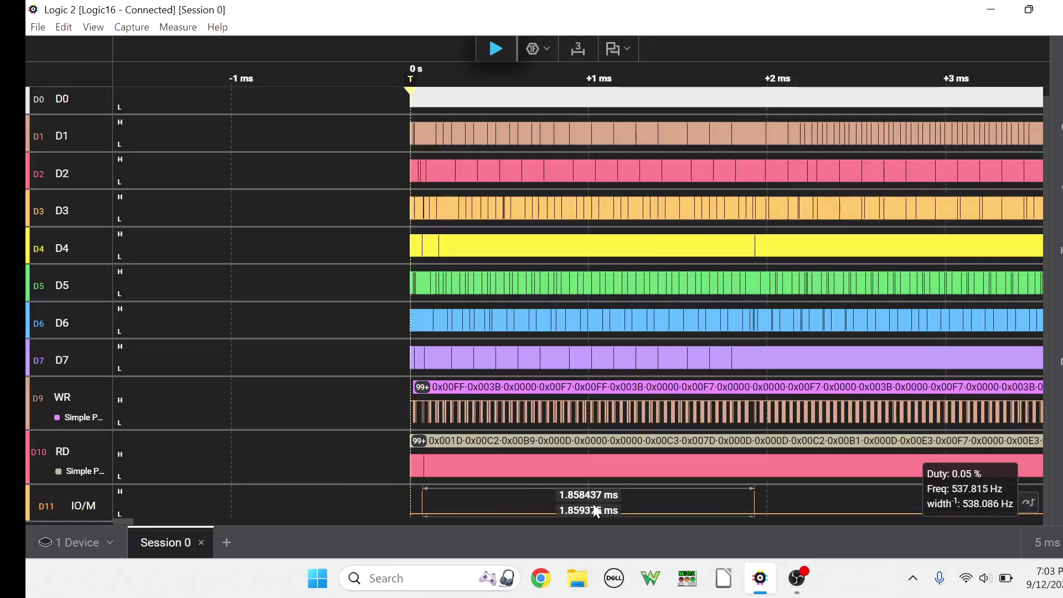
scroll(756, 503, "up", 10)
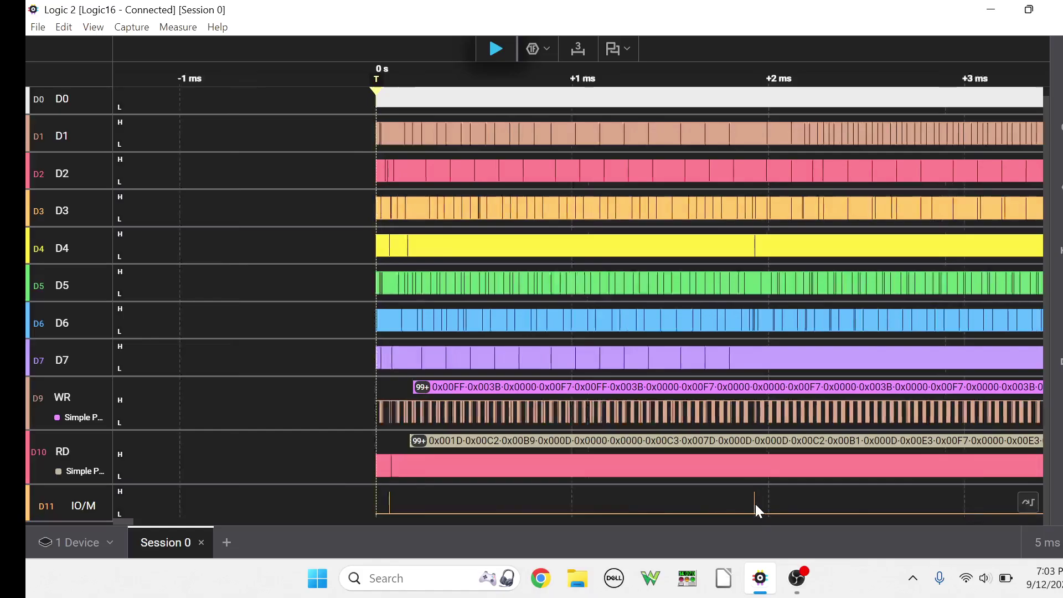
scroll(719, 491, "up", 5)
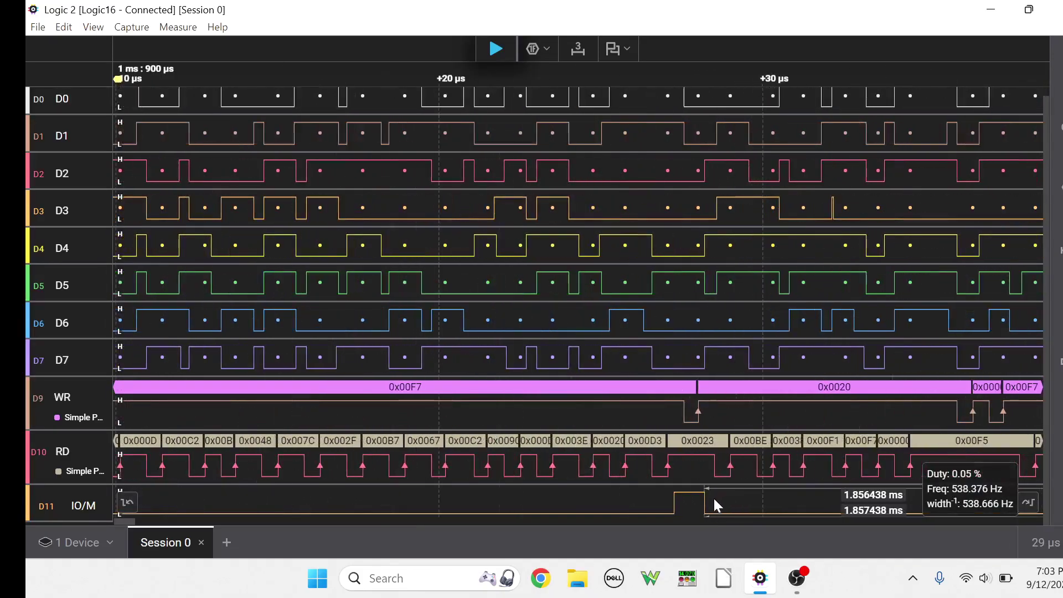
scroll(700, 502, "up", 1)
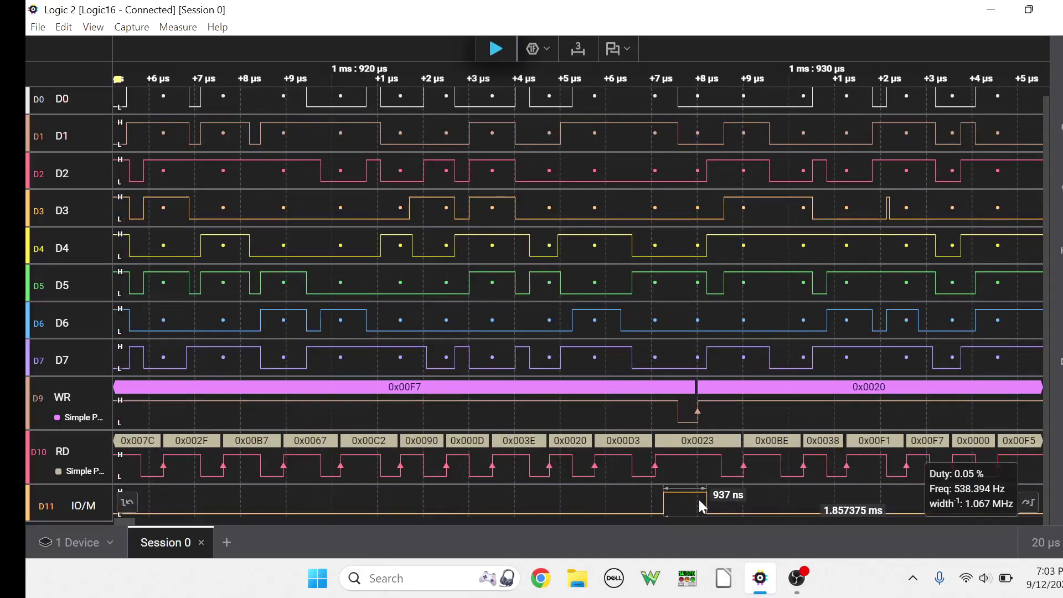
mouse_move(531, 450)
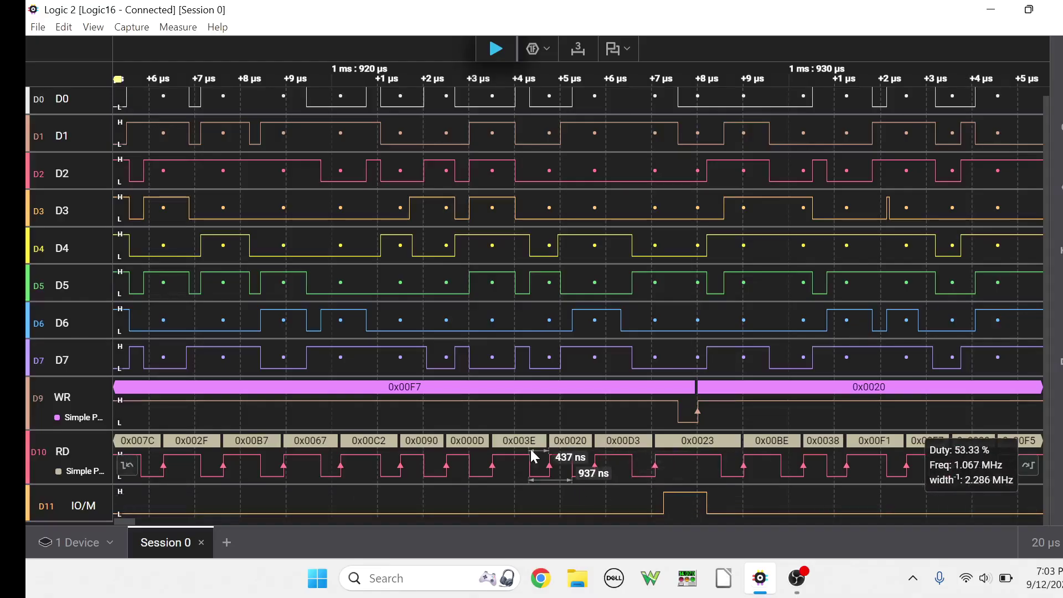
mouse_move(577, 469)
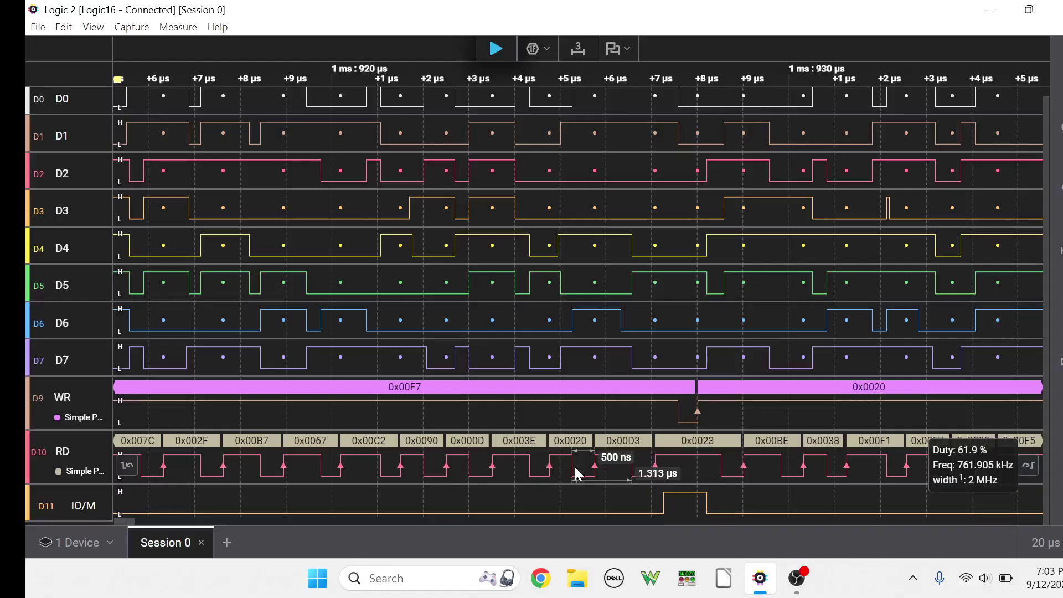
mouse_move(712, 461)
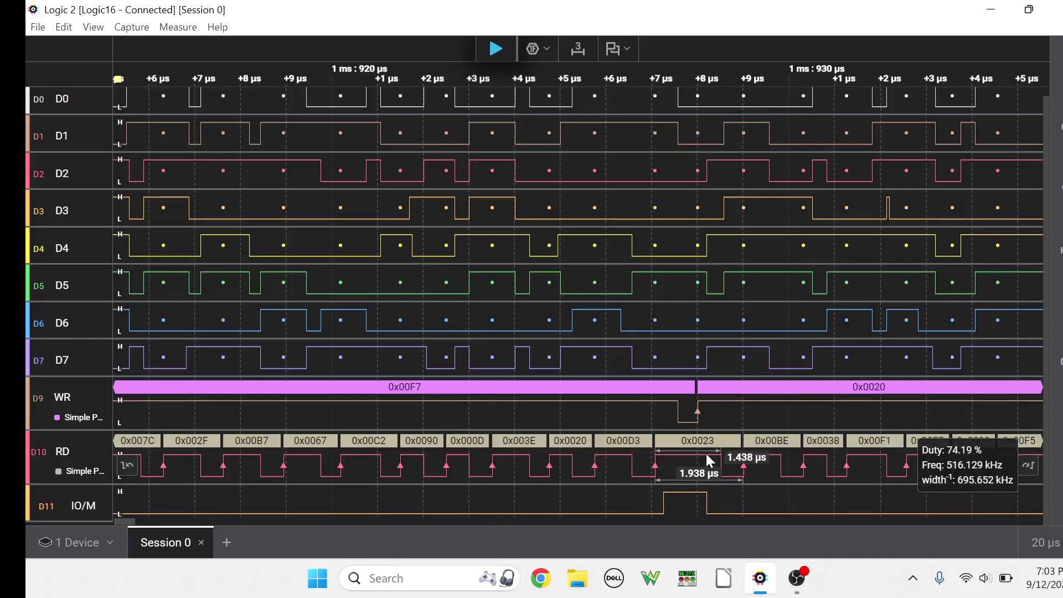
mouse_move(835, 395)
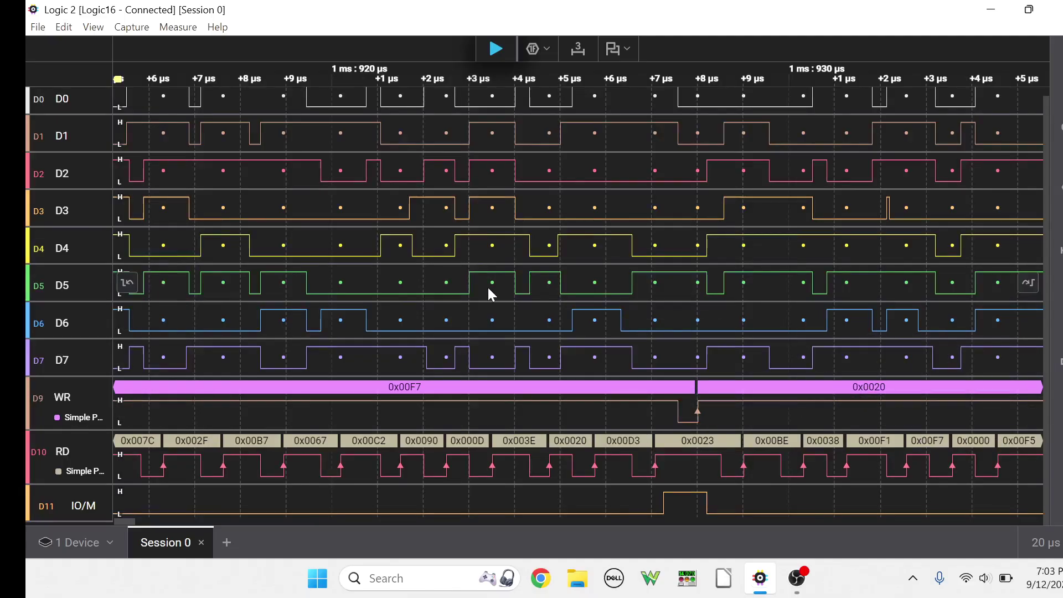
- Zoom out, then back in near 1.84 ms to see WR writing 0x0038, 0x0000, 0x00F7
scroll(501, 271, "down", 5)
scroll(527, 272, "down", 3)
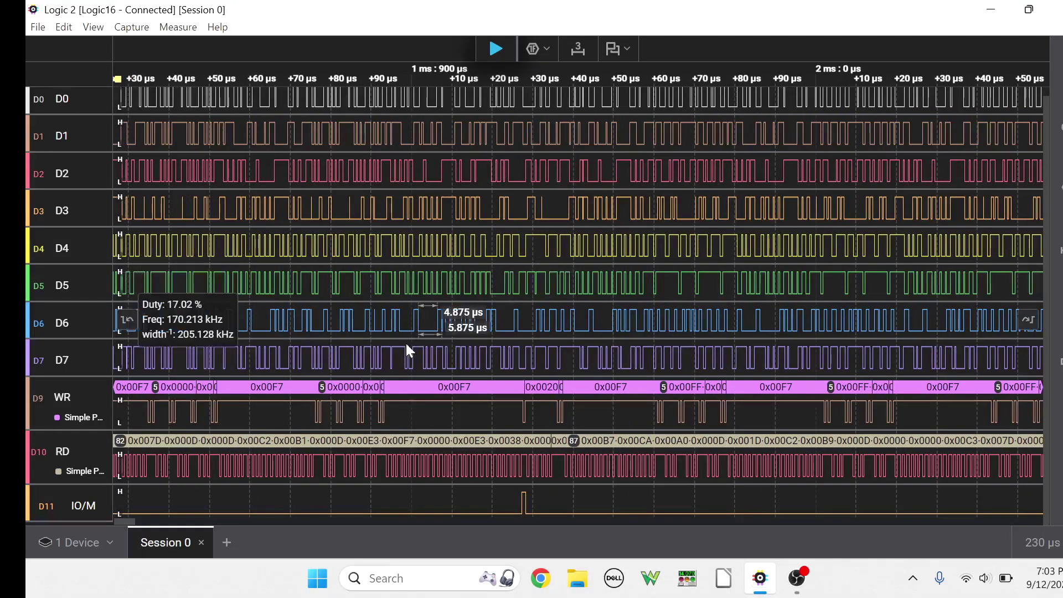
scroll(390, 365, "down", 4)
scroll(390, 364, "down", 1)
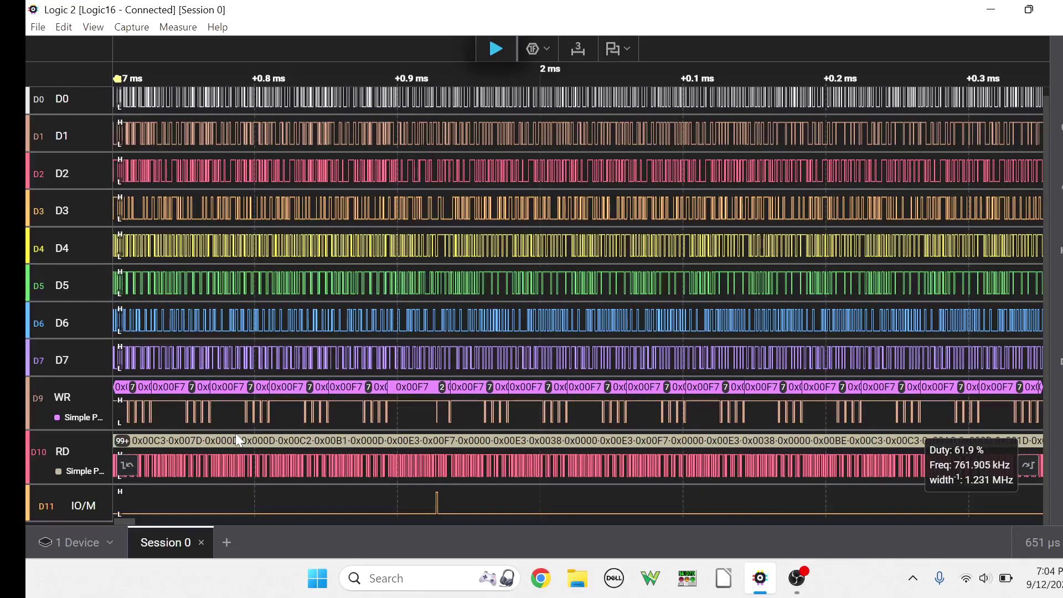
scroll(289, 390, "up", 3)
scroll(379, 365, "up", 8)
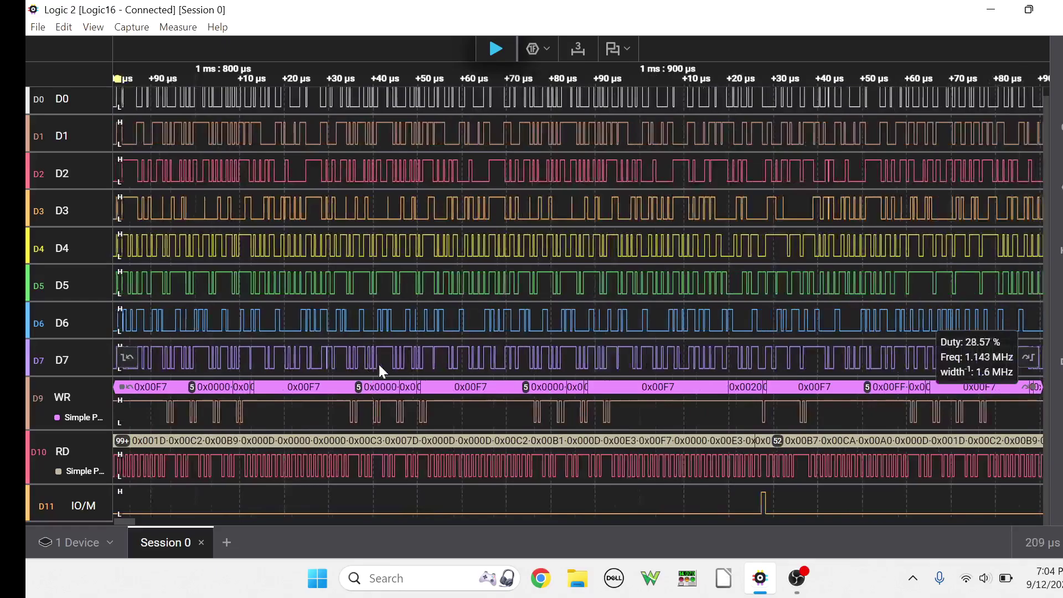
scroll(377, 276, "up", 1)
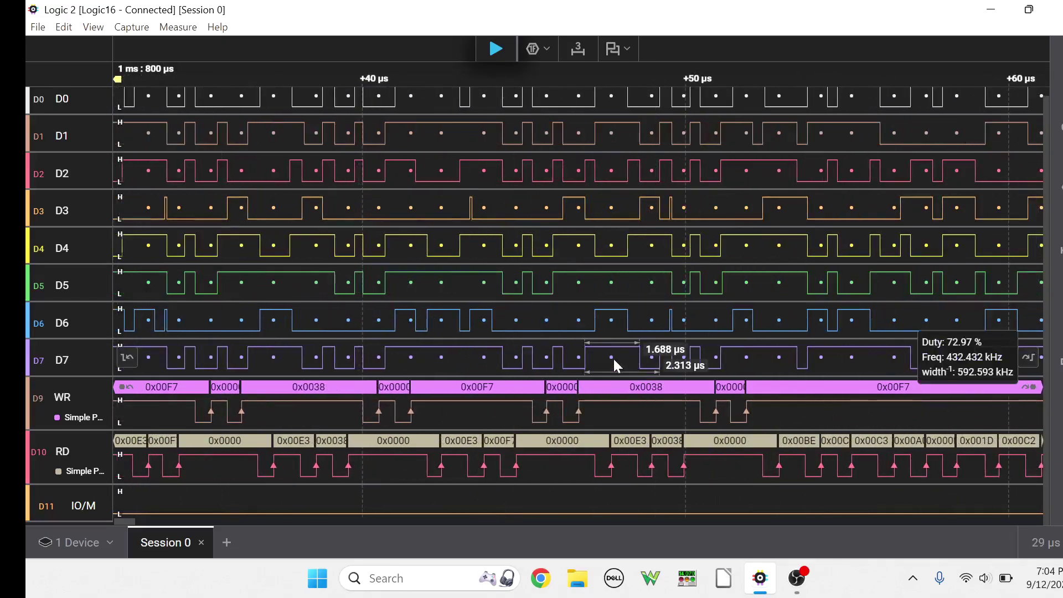
scroll(614, 361, "up", 2)
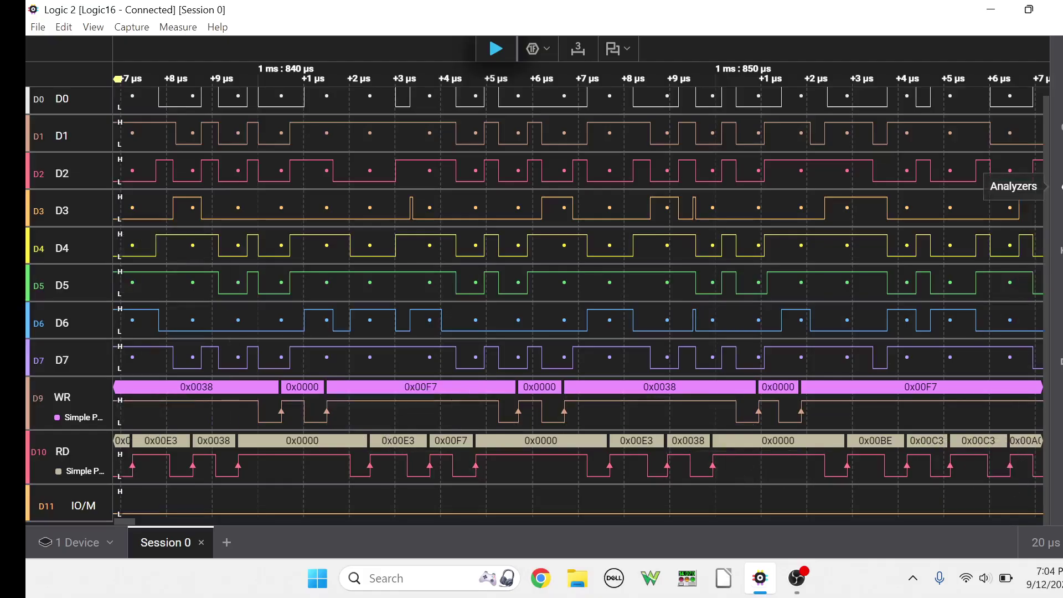
- Show the Analyzers Data table and inspect WR writes 0x00F7 and 0x0038 around 1.80–1.85 ms
left_click(1057, 187)
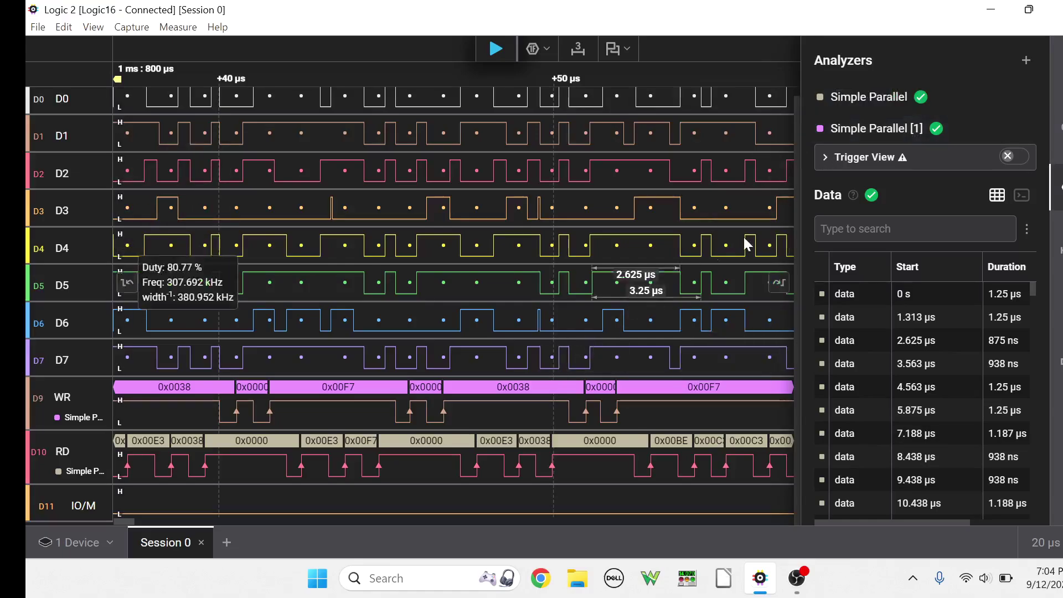
scroll(639, 294, "down", 1)
scroll(639, 294, "down", 1)
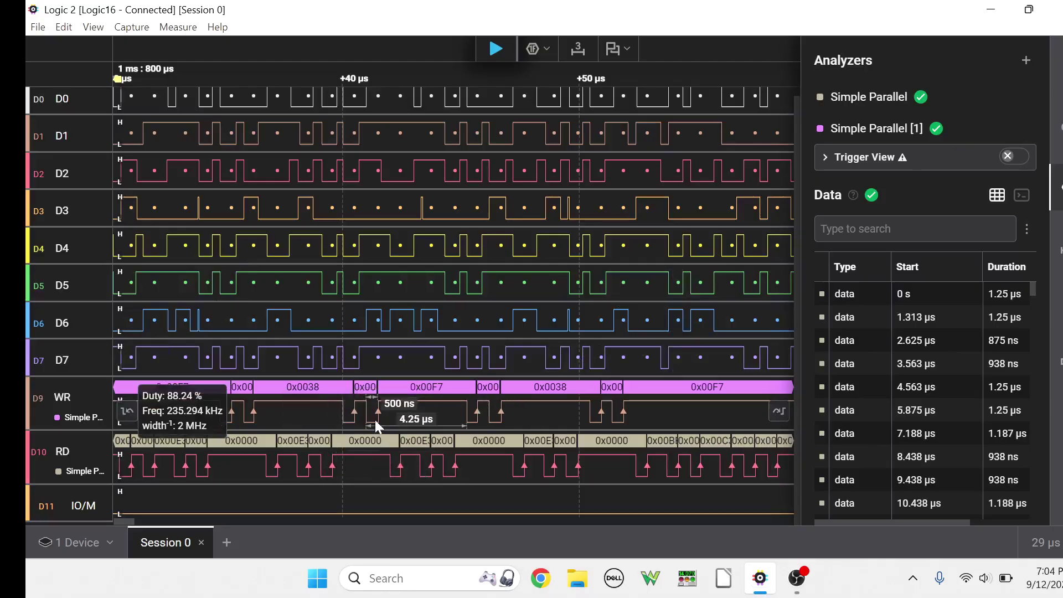
scroll(440, 442, "down", 3)
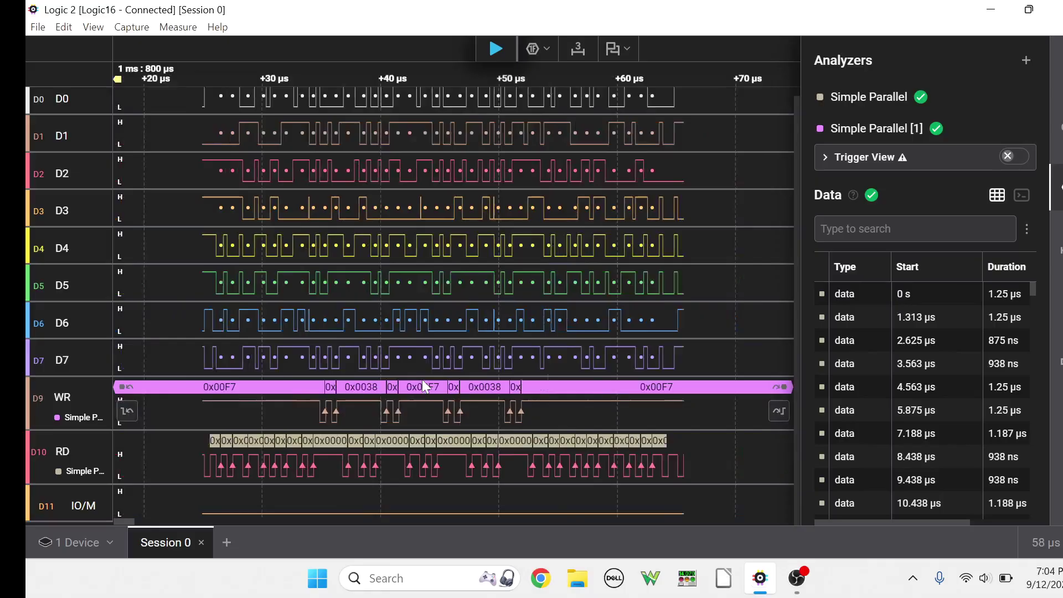
scroll(383, 388, "up", 8)
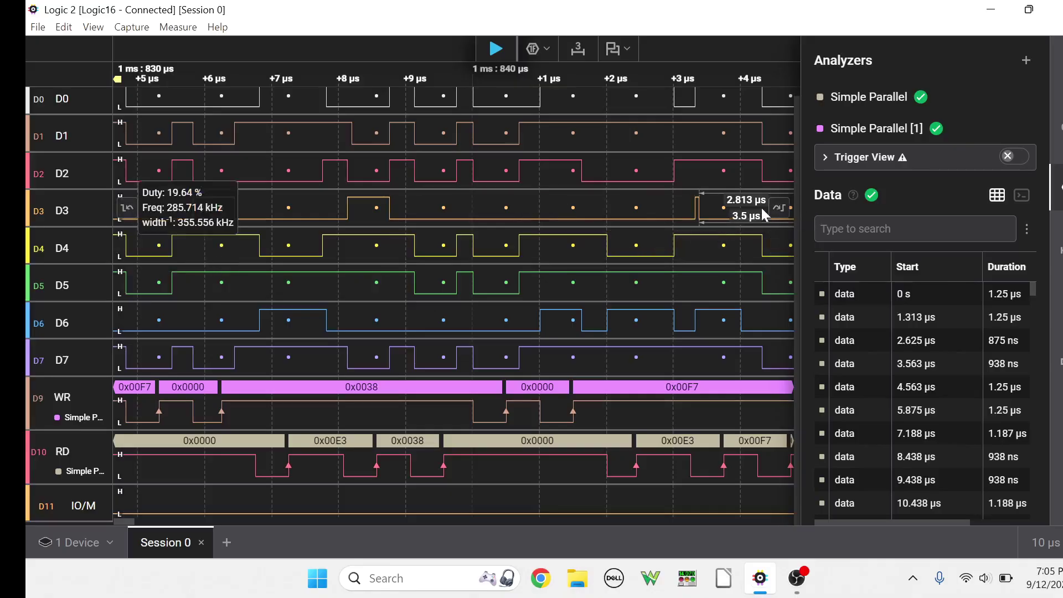
scroll(763, 208, "up", 2)
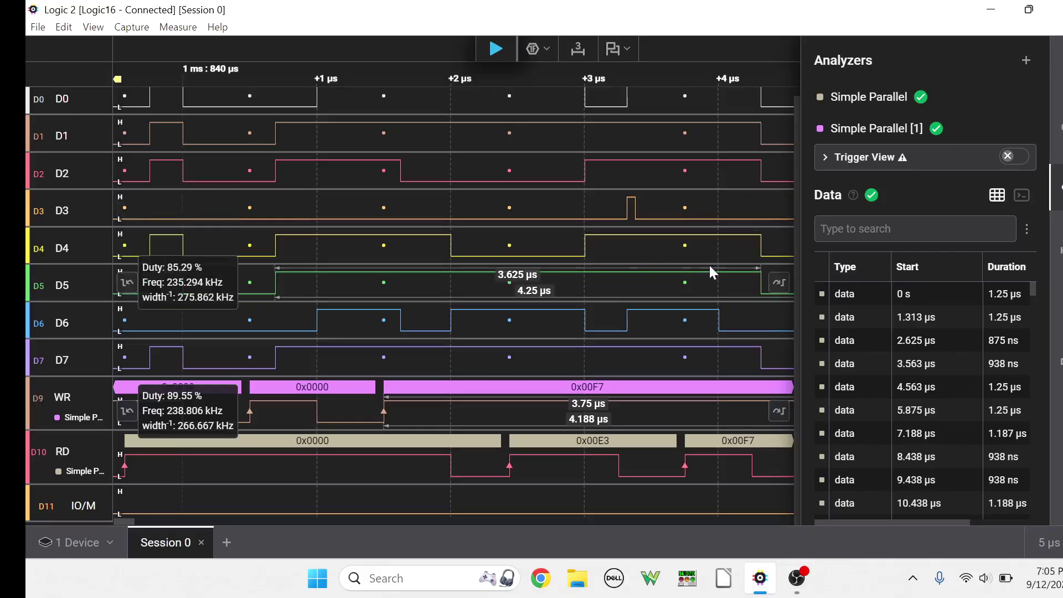
scroll(703, 258, "down", 2)
scroll(701, 244, "down", 1)
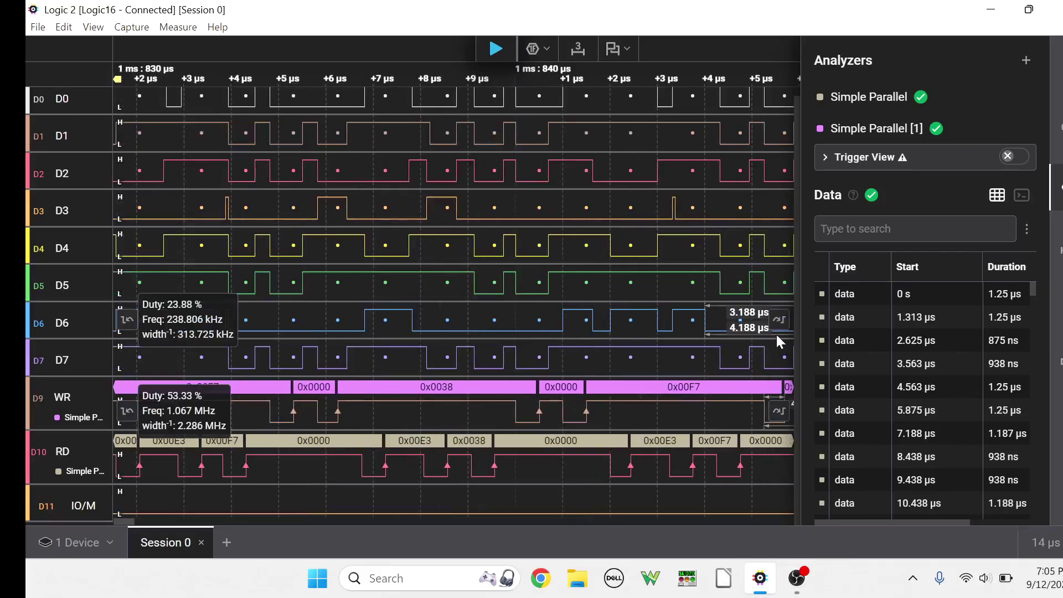
scroll(593, 288, "down", 5)
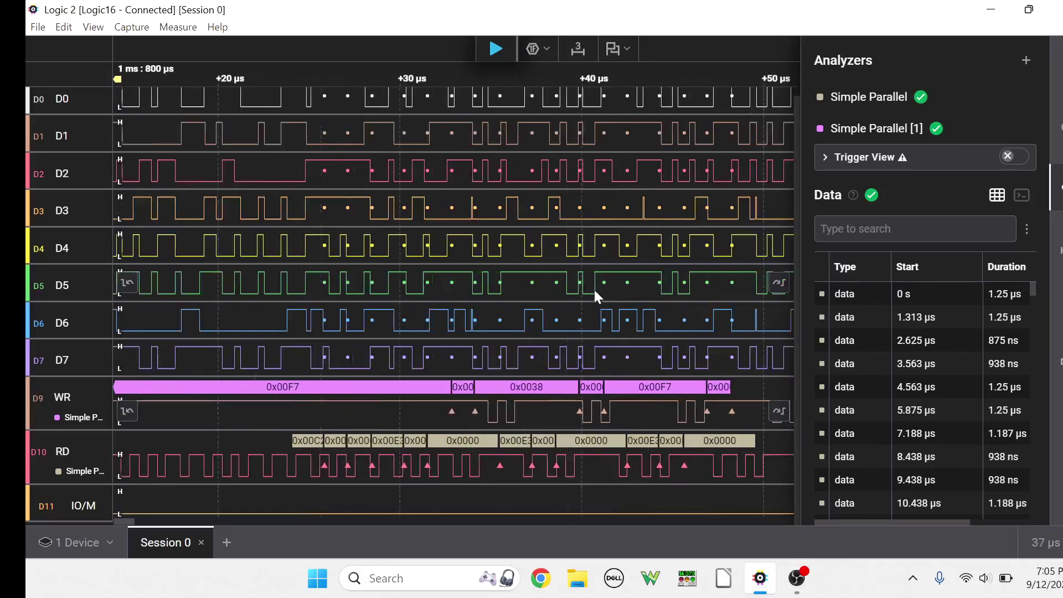